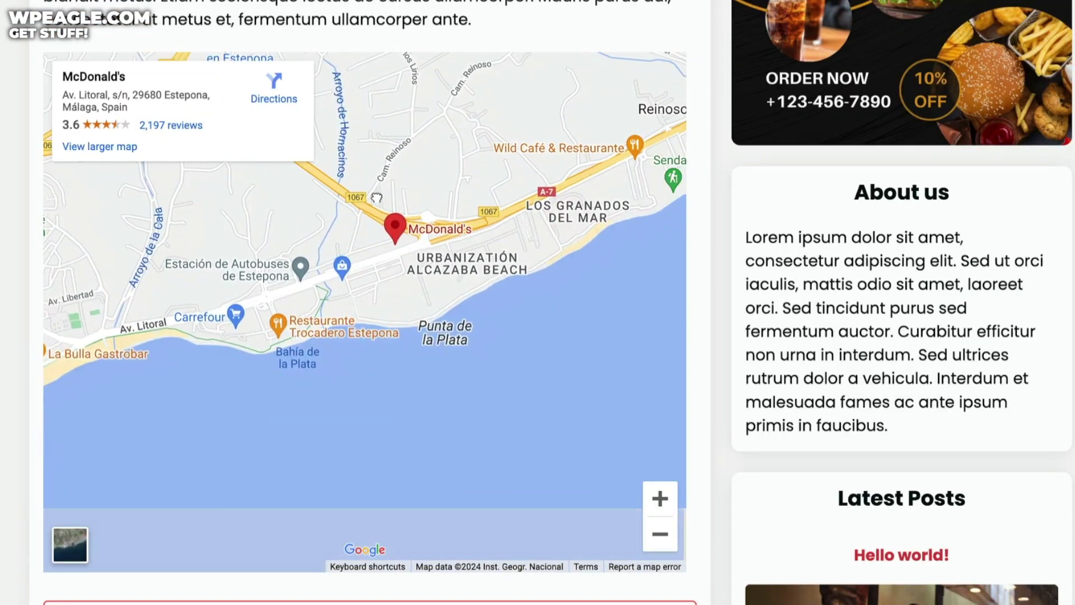
- Pan the Estepona coastline map to bring the McDonald's on Av. Litoral into view
left_click_drag(376, 197, 276, 268)
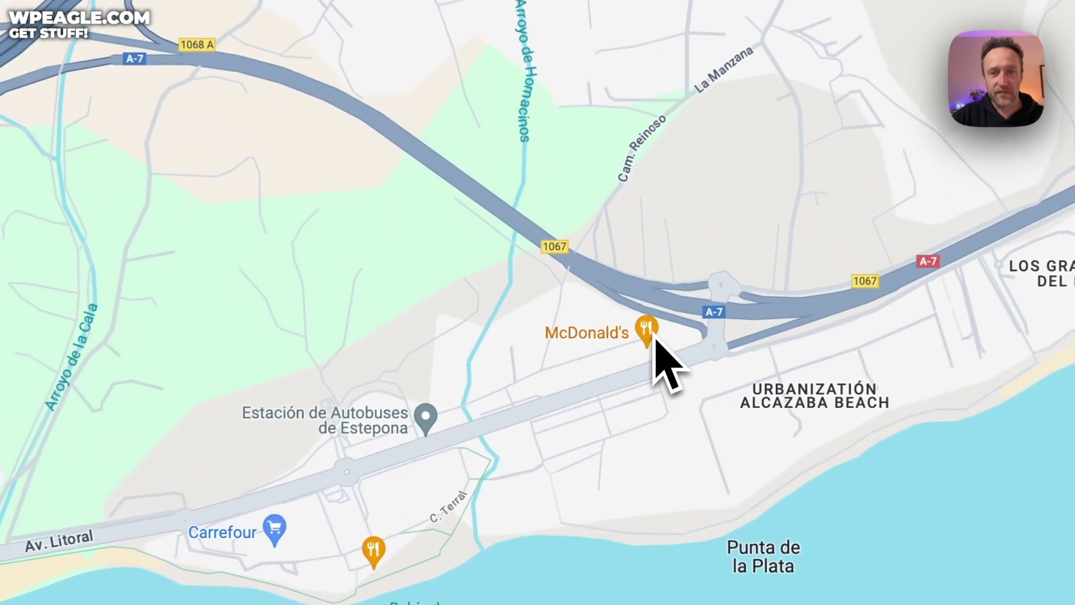
- Show the McDonald's place details (3.6 rating, fast food restaurant) beside its Estepona pin
left_click(647, 335)
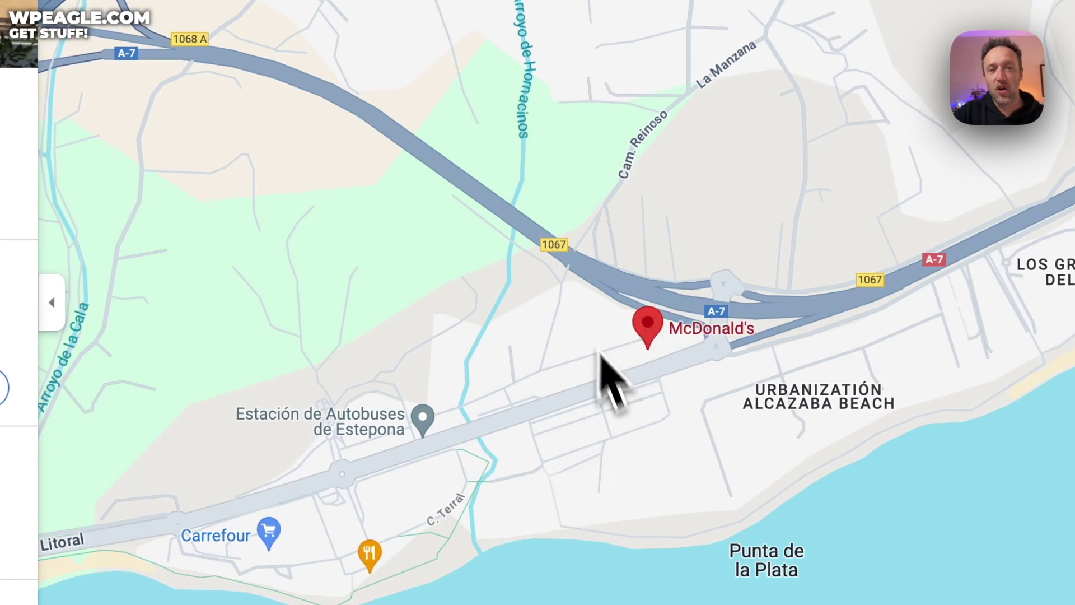
left_click(478, 267)
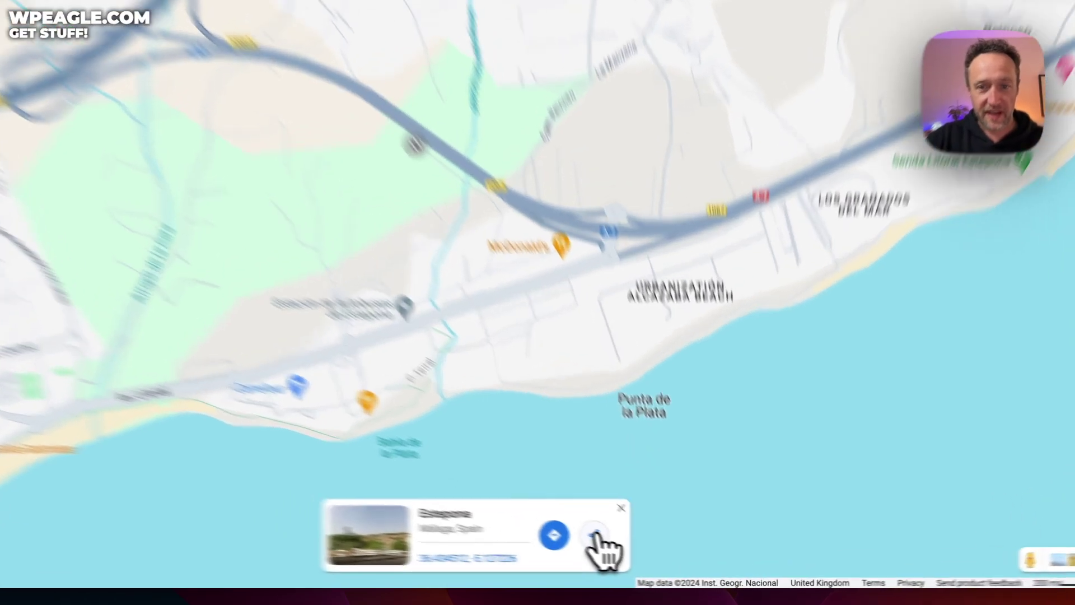
left_click(643, 550)
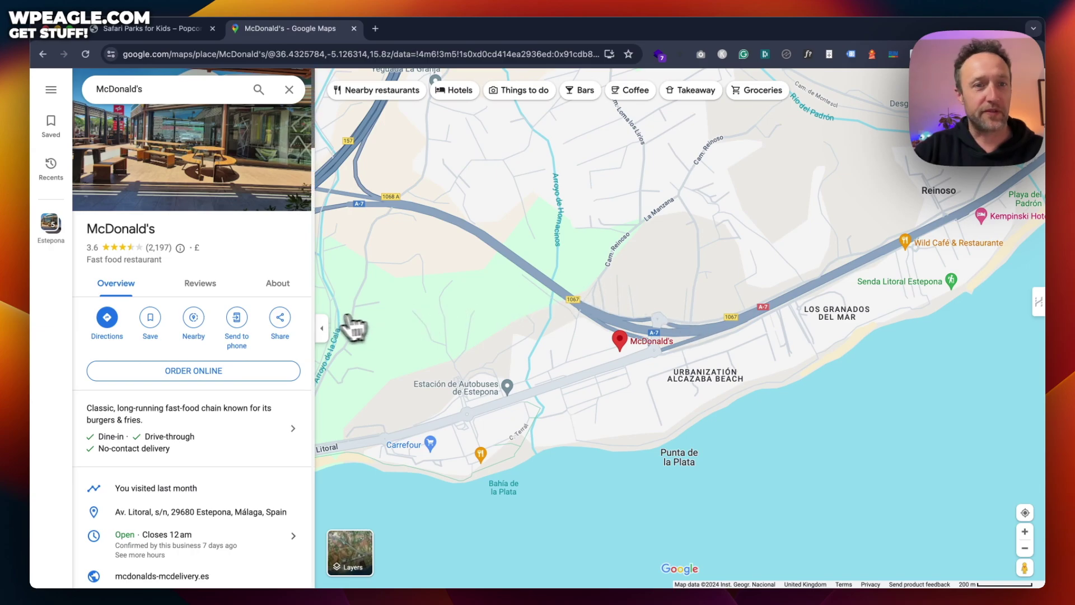
- Copy the McDonald's map embed HTML at a custom 800 x 600 size
left_click(281, 319)
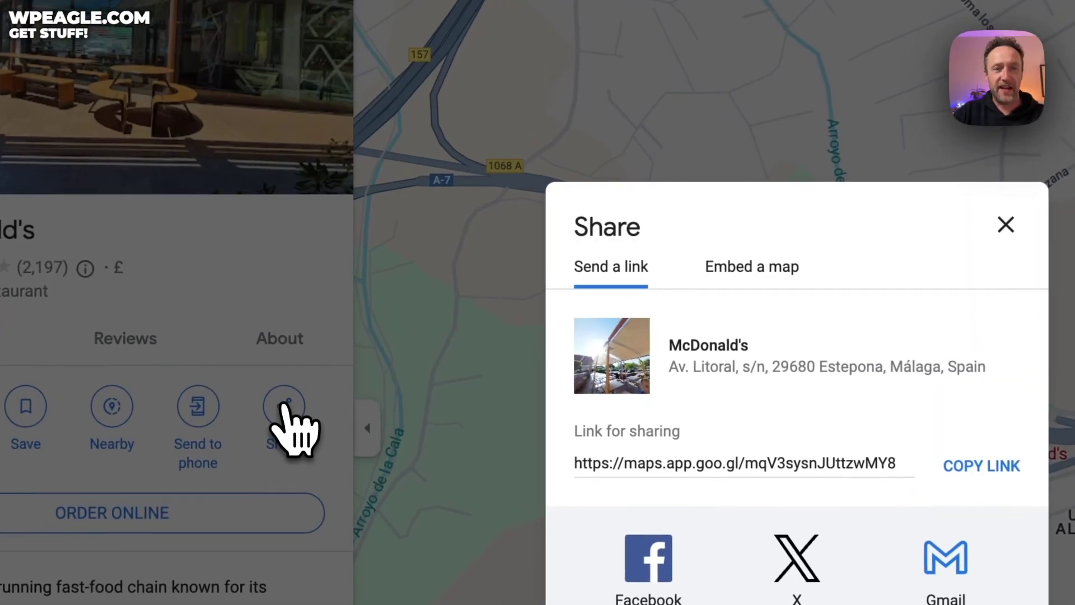
left_click(768, 271)
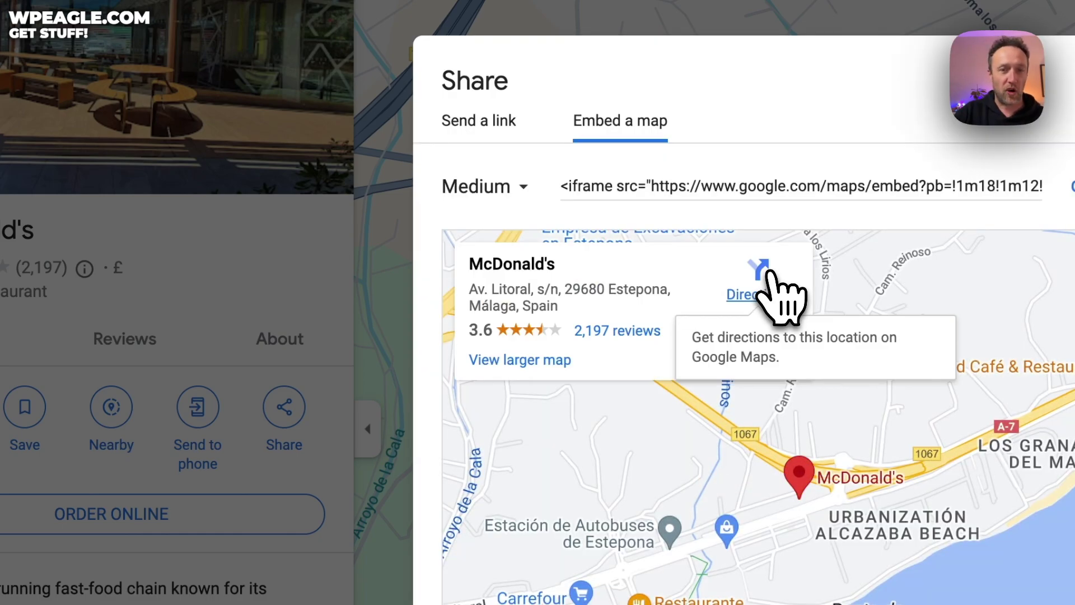
left_click(523, 188)
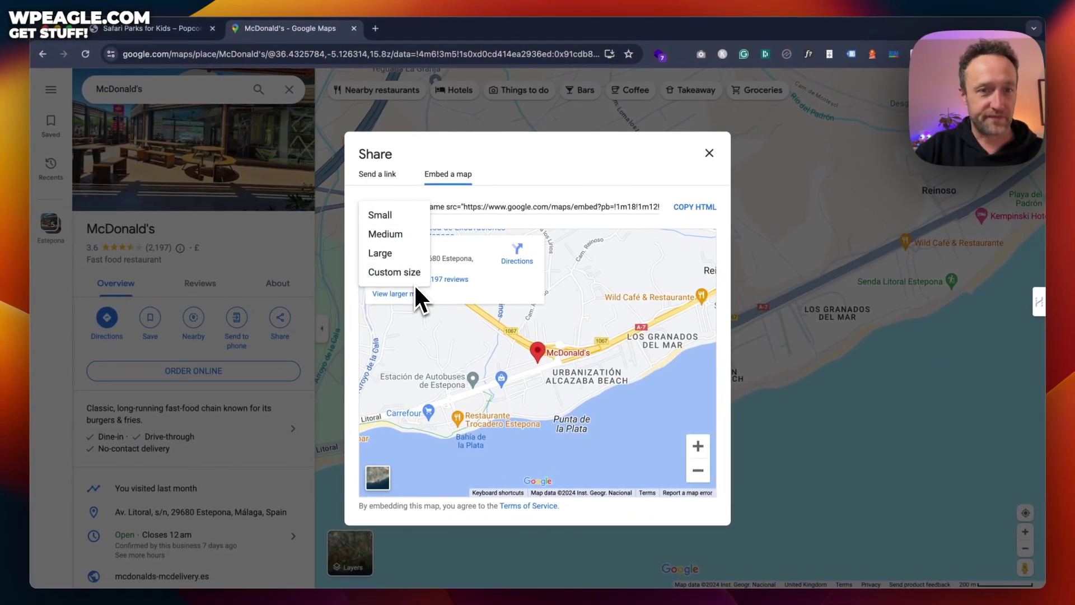
left_click(414, 273)
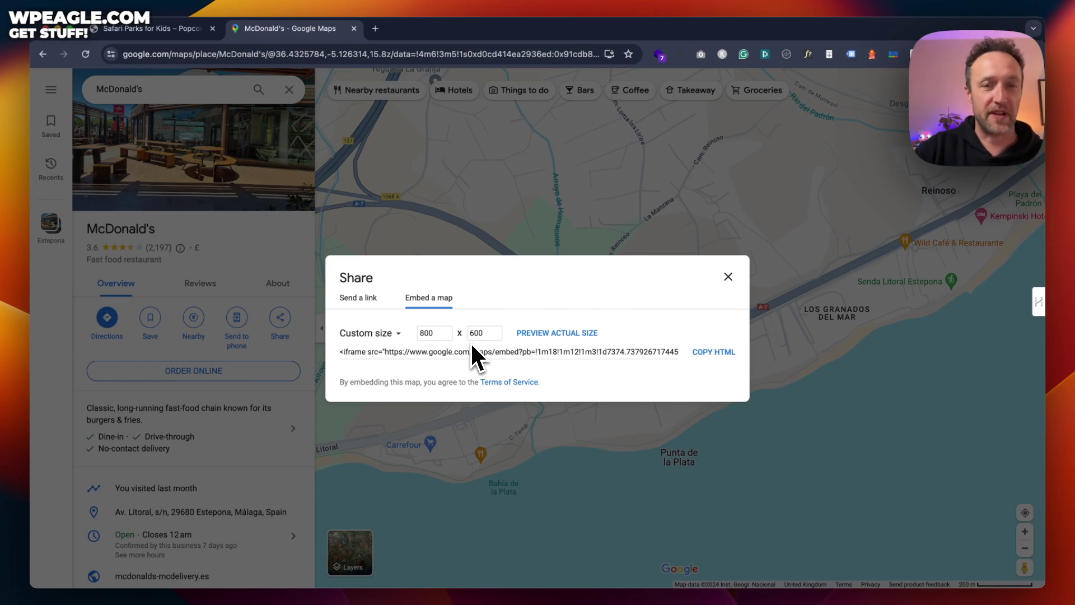
left_click(386, 336)
left_click(385, 380)
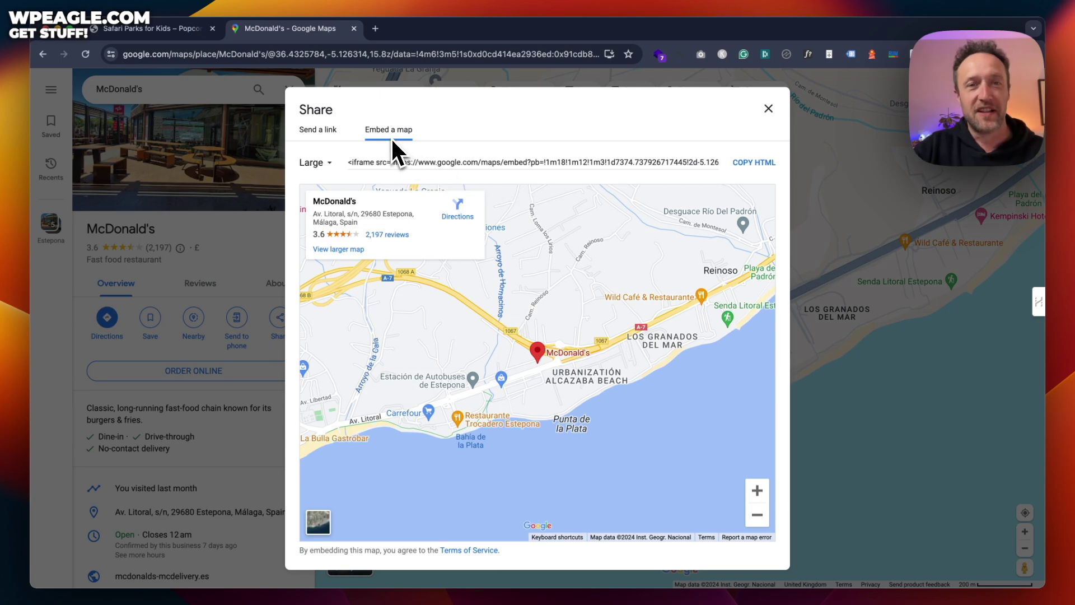
left_click(323, 164)
left_click(344, 227)
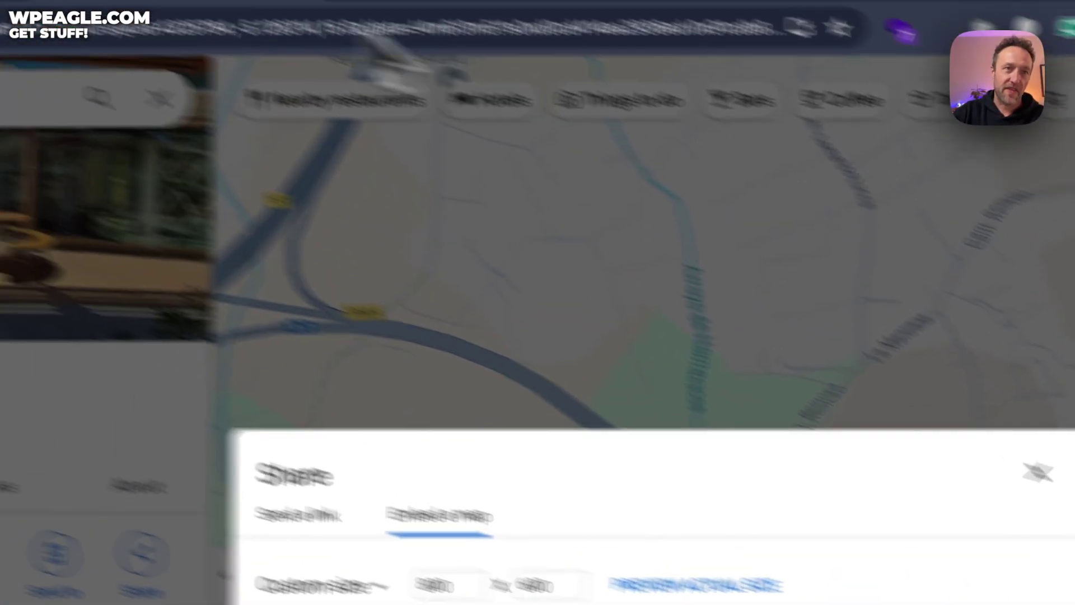
left_click(257, 53)
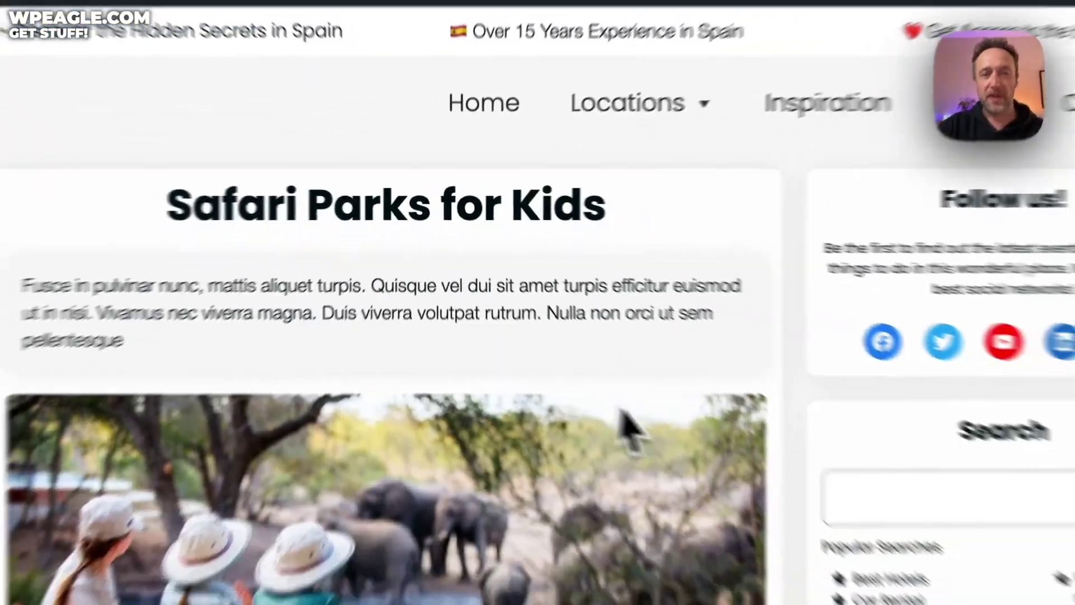
- Open the live Safari Parks for Kids post in the WordPress block editor
scroll(476, 267, "down", 5)
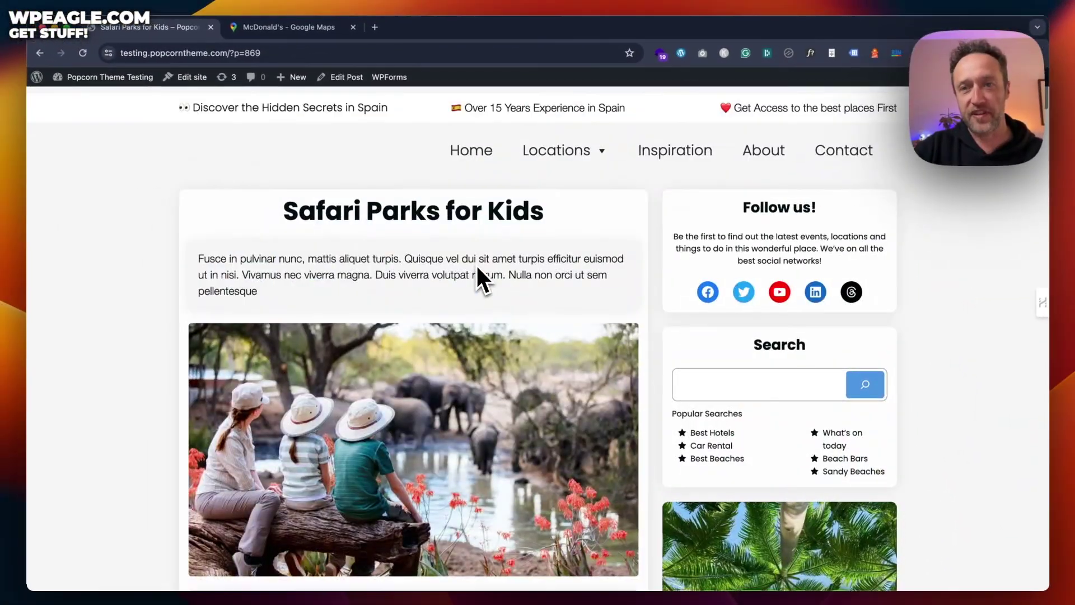
scroll(476, 265, "down", 5)
scroll(476, 265, "up", 5)
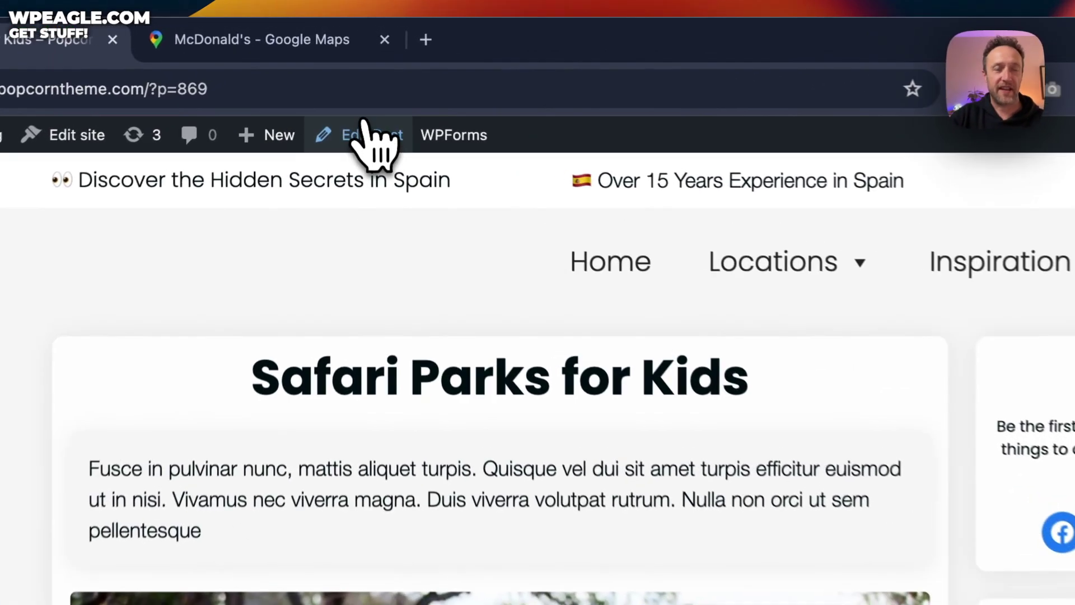
left_click(344, 77)
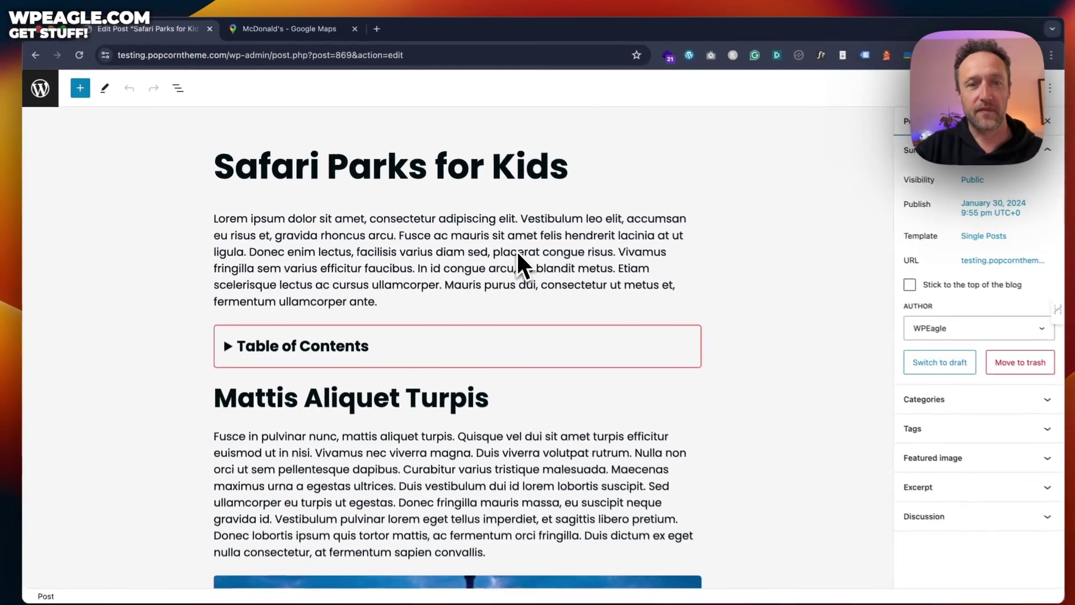
- Paste the map code into a Custom HTML block below the first paragraph, update, and view
left_click(423, 253)
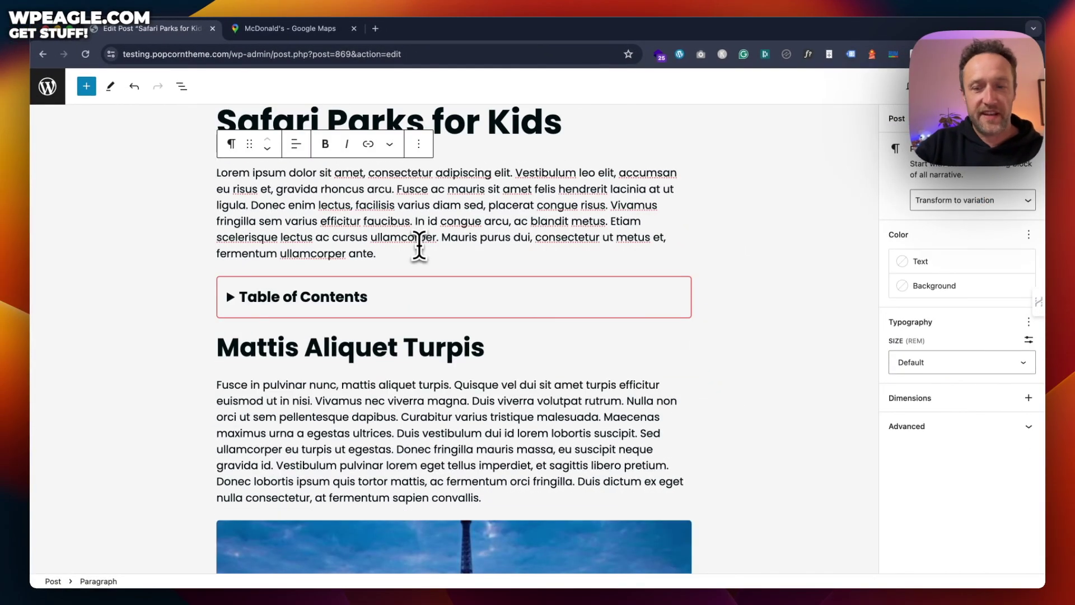
key("Return")
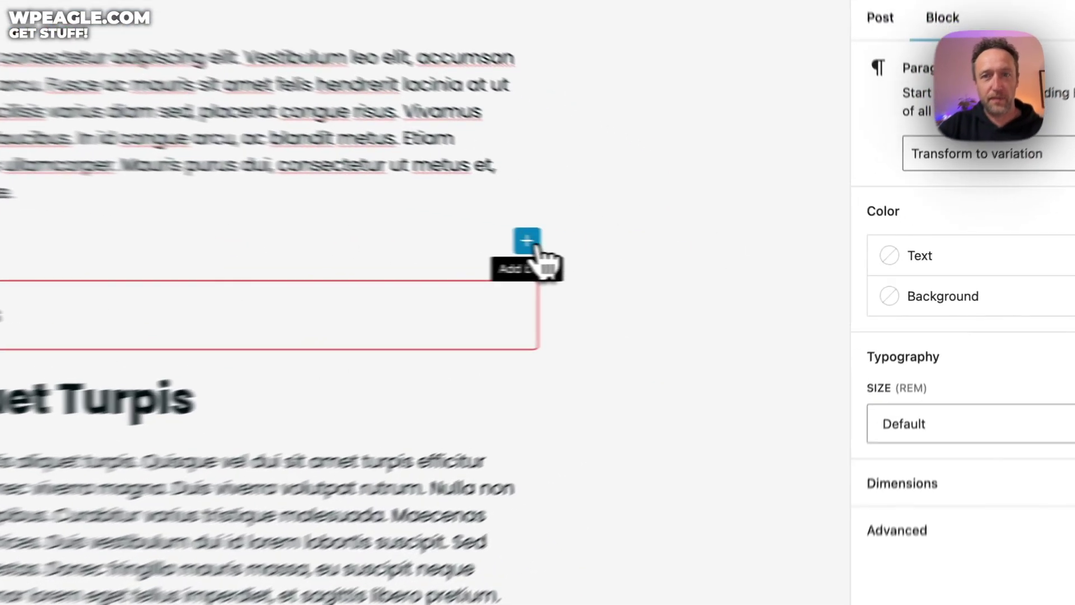
left_click(684, 252)
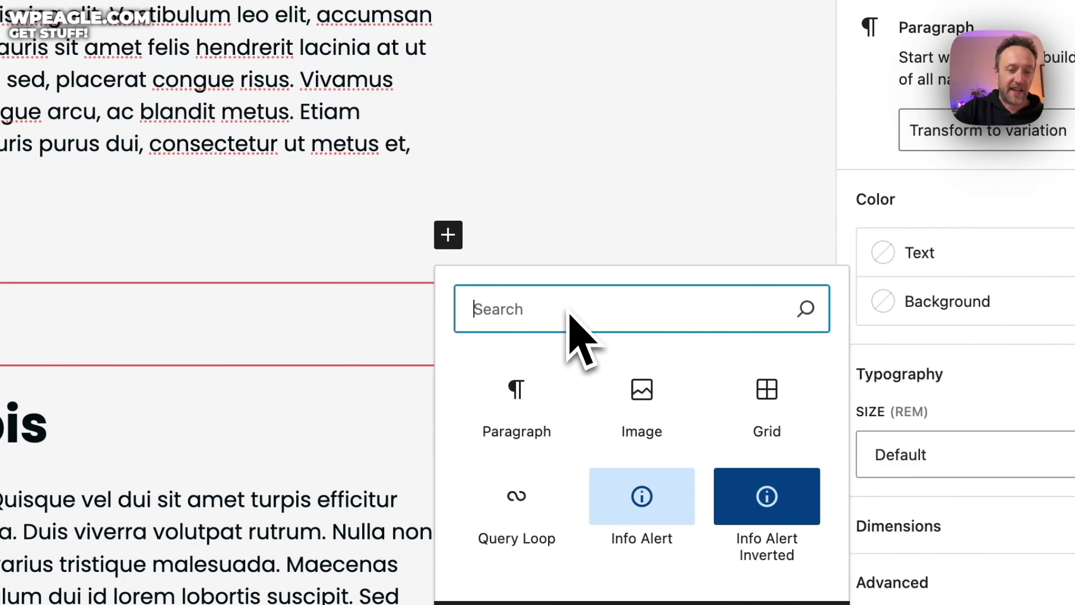
type("html")
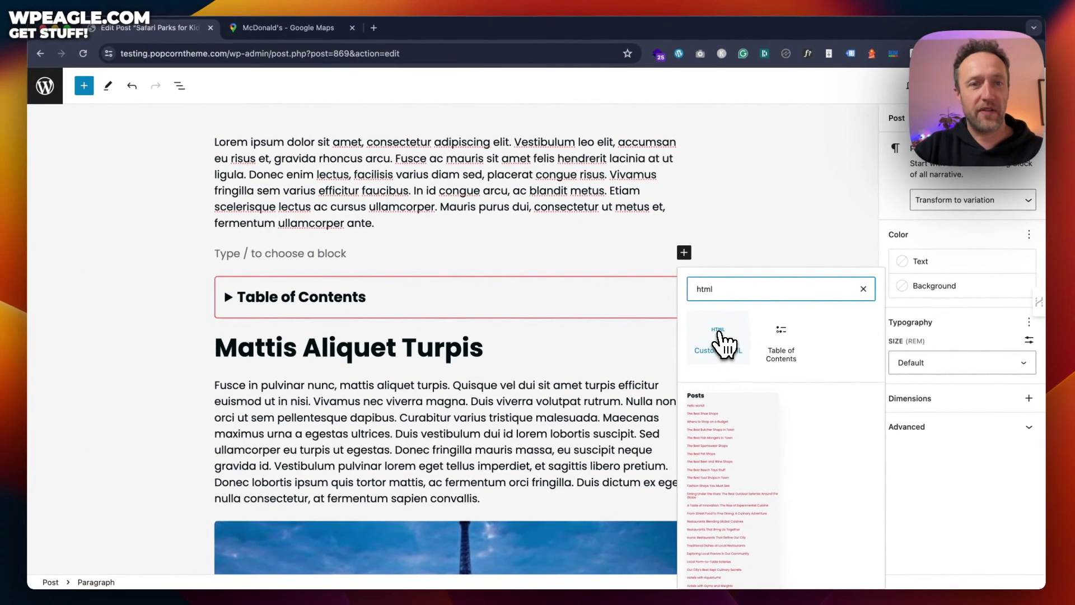
left_click(515, 405)
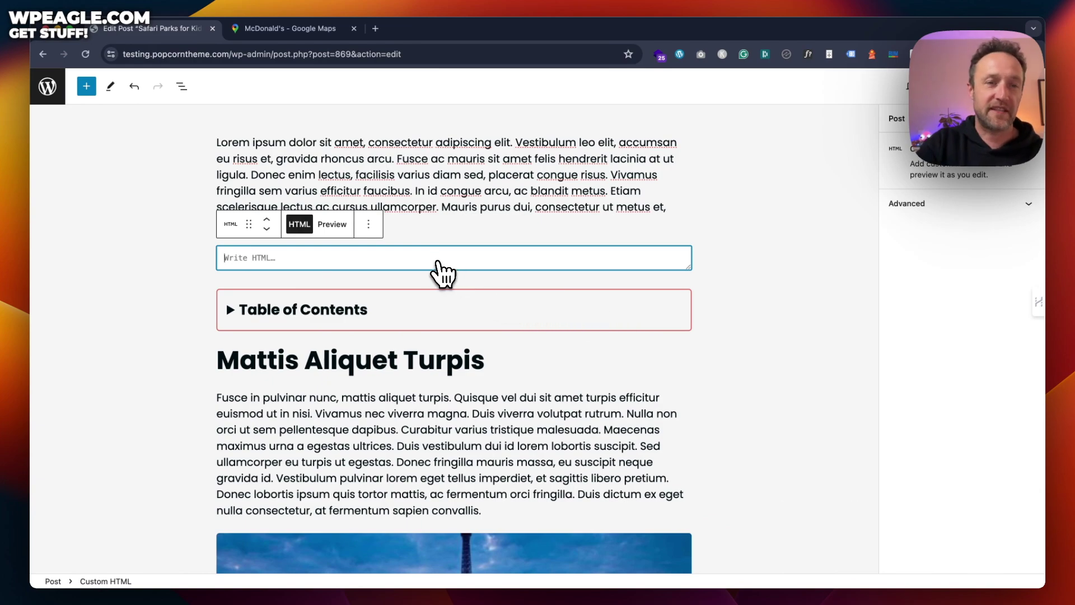
key("super+v")
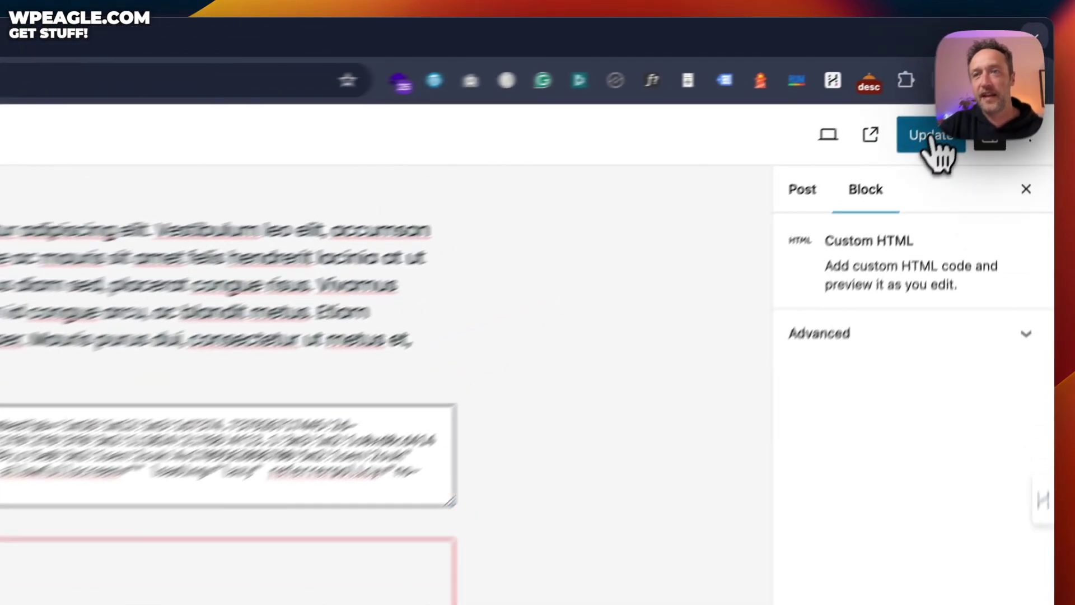
left_click(972, 86)
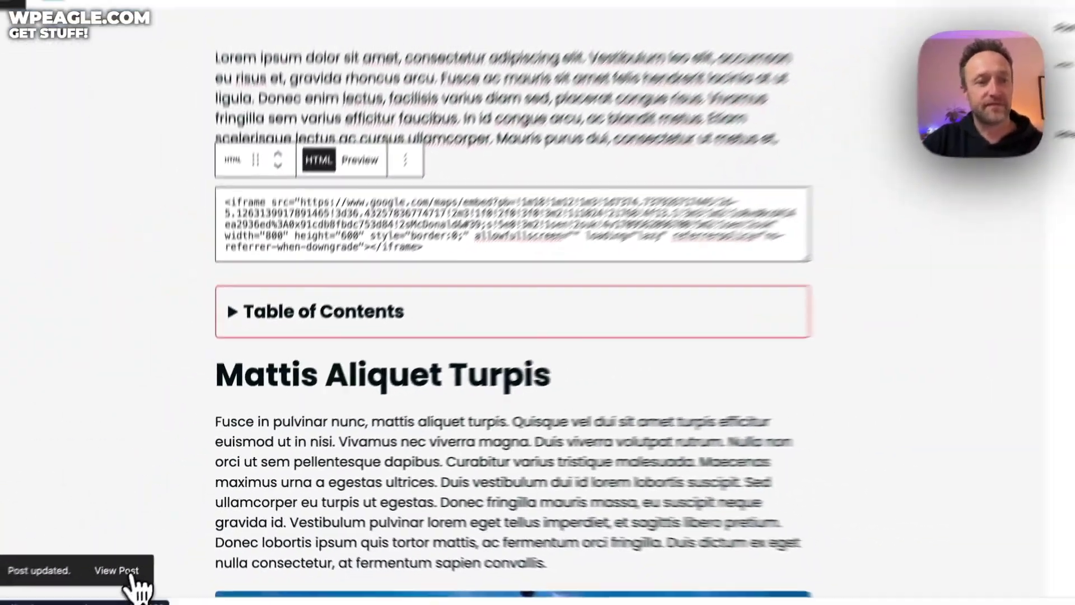
left_click(130, 577)
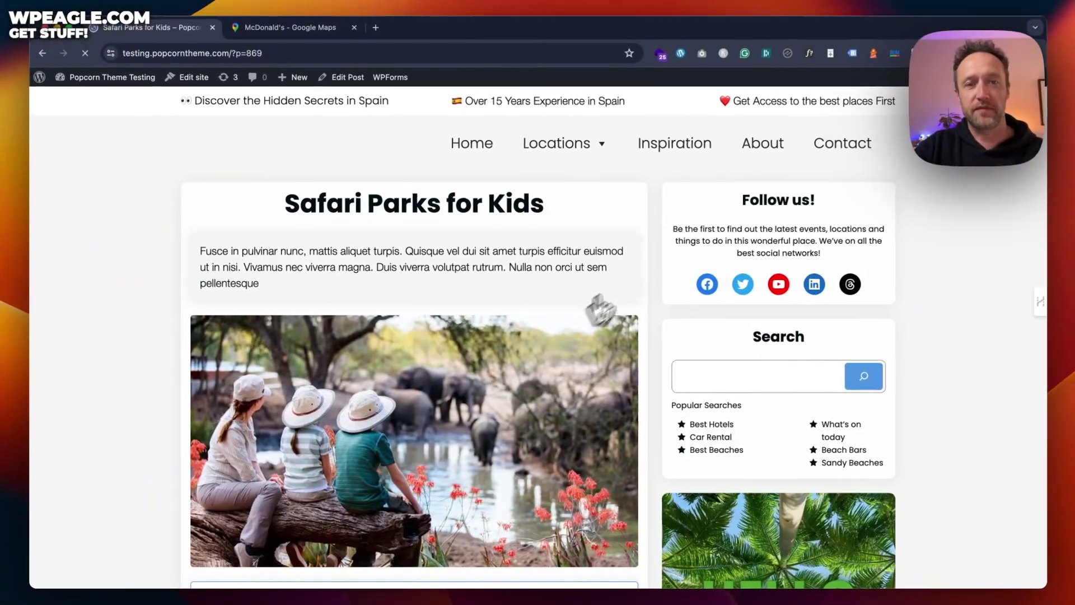
- Scroll the live post to review the embedded map against the text column
scroll(633, 286, "down", 10)
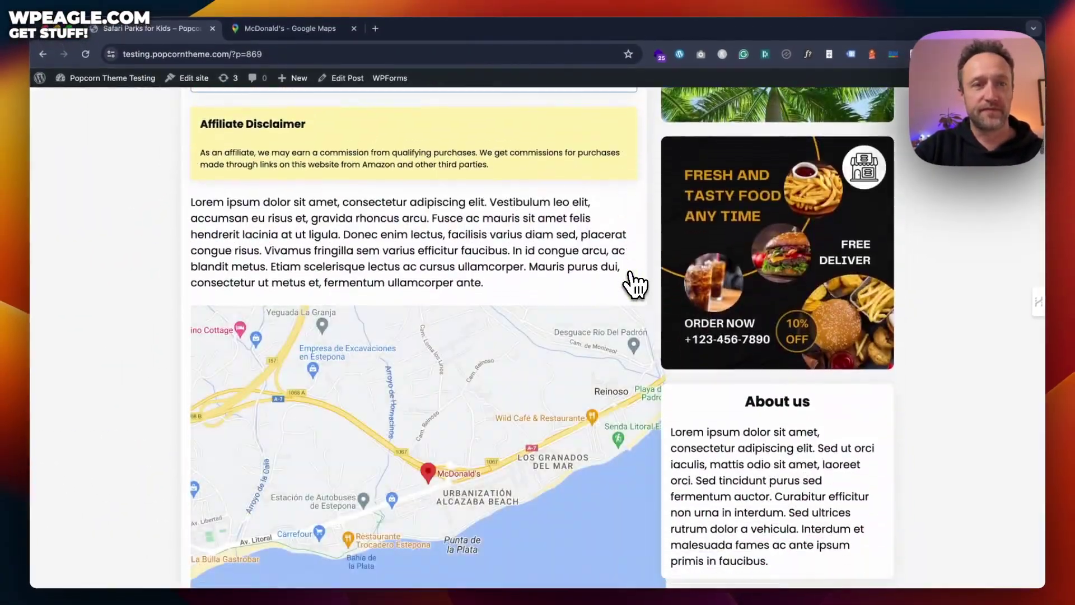
scroll(634, 286, "down", 3)
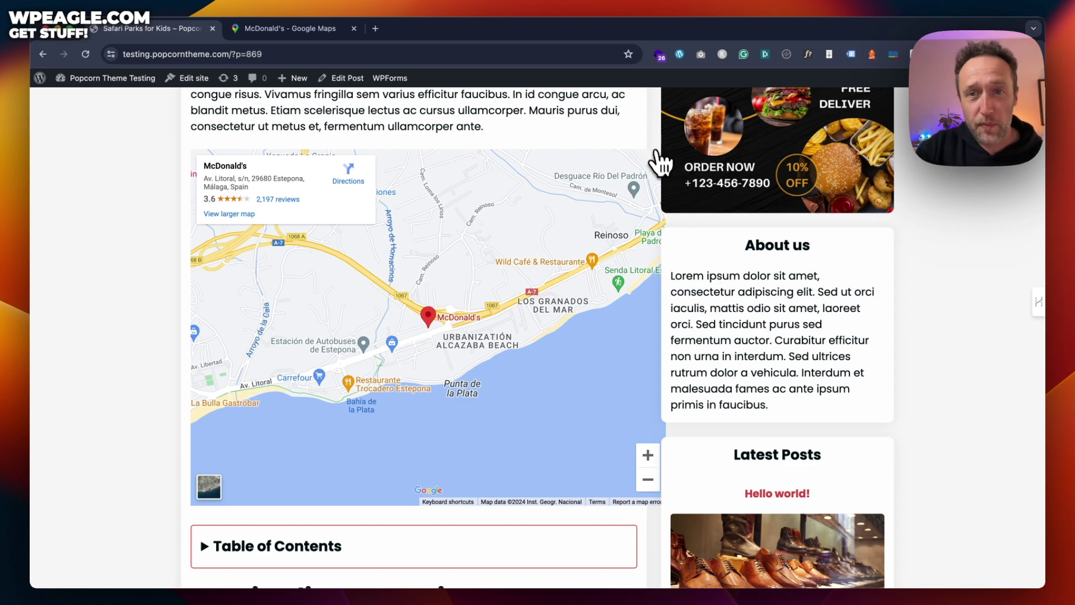
scroll(602, 173, "up", 2)
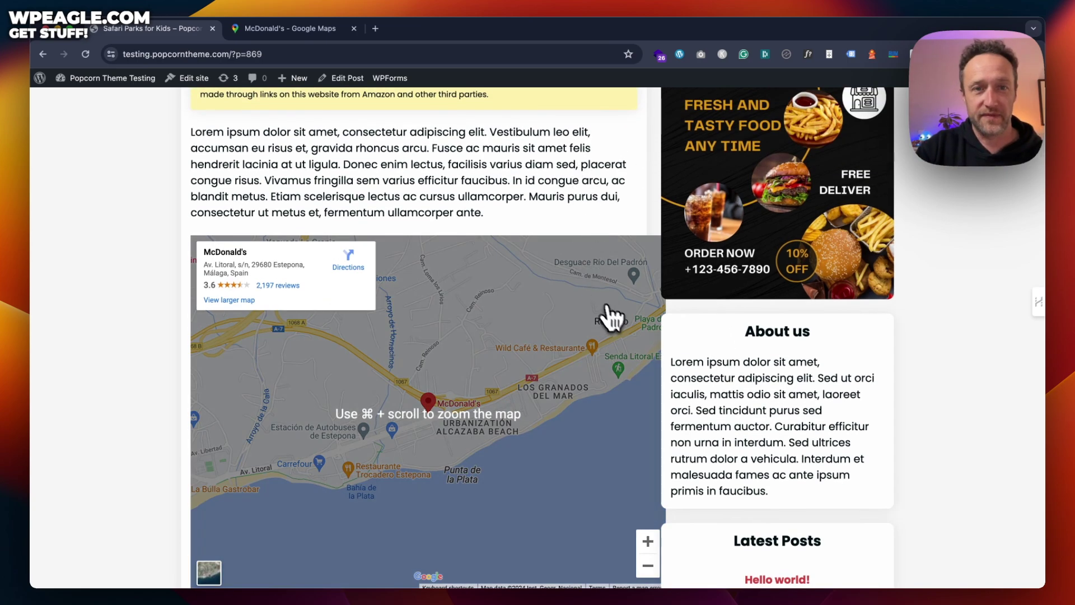
scroll(608, 321, "down", 2)
scroll(602, 324, "up", 8)
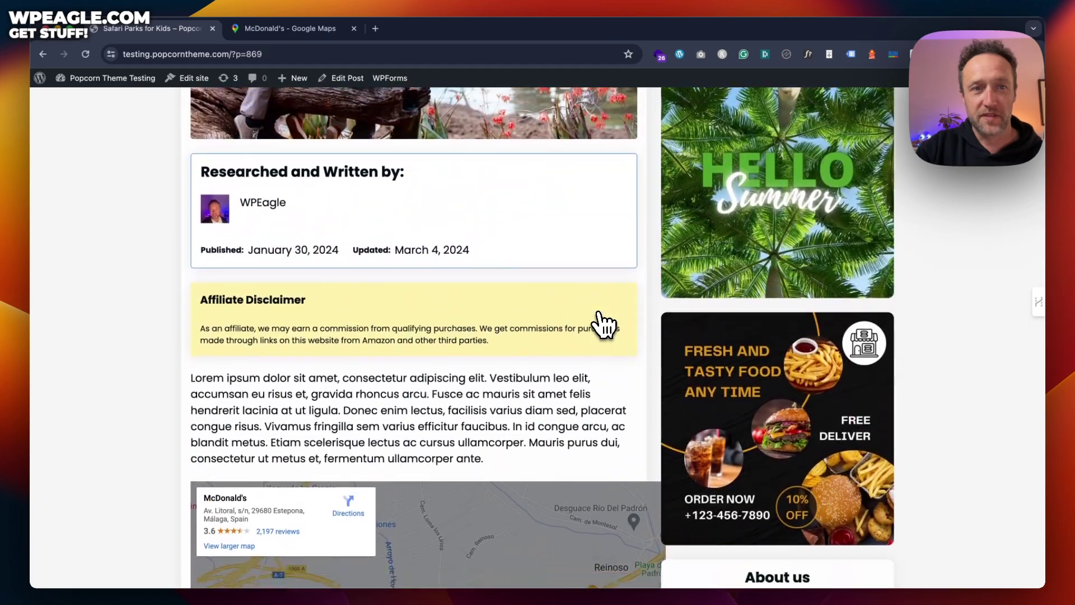
- Inspect the Affiliate Disclaimer box's computed 720 px width in DevTools, then close DevTools
right_click(564, 379)
left_click(621, 517)
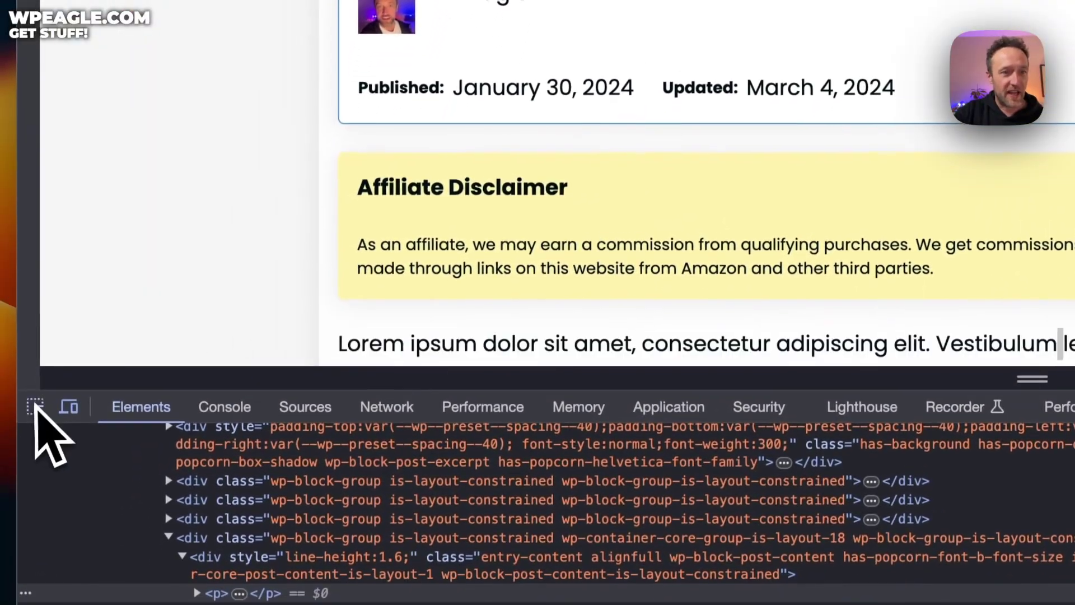
left_click(35, 408)
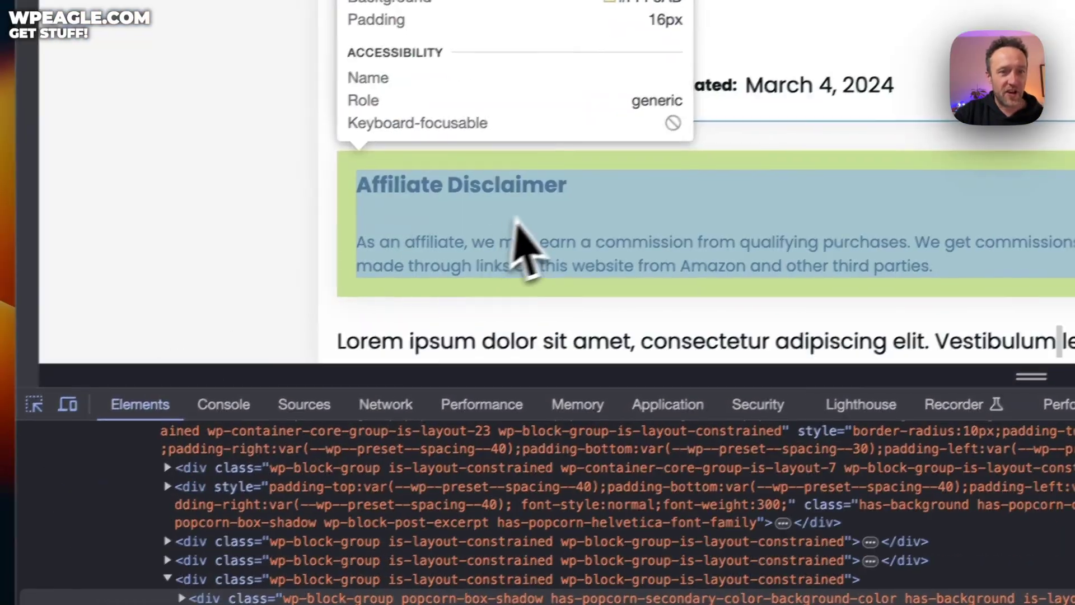
left_click(567, 179)
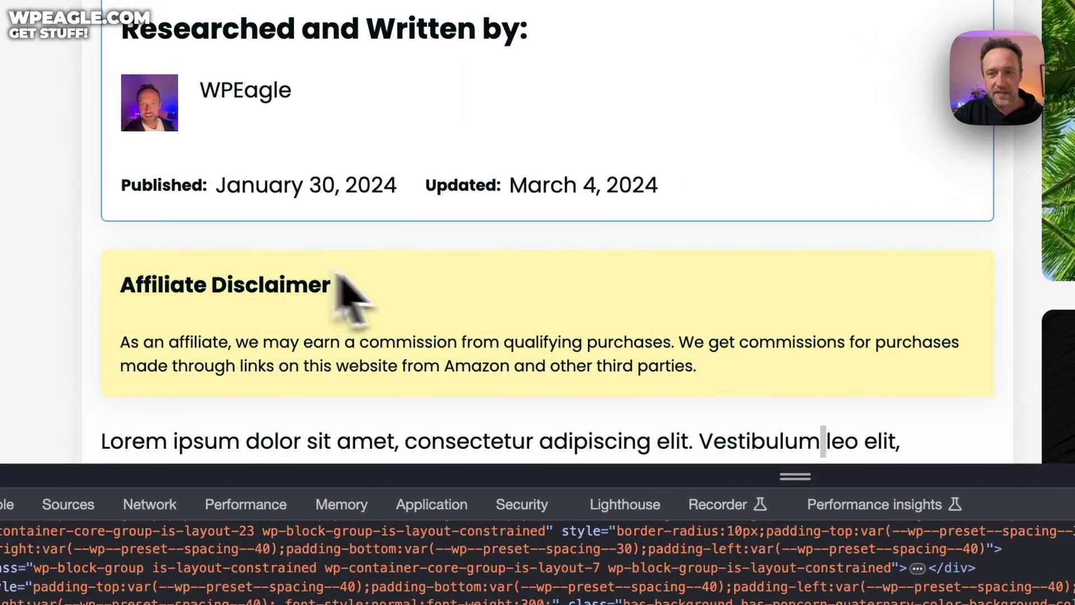
left_click(722, 384)
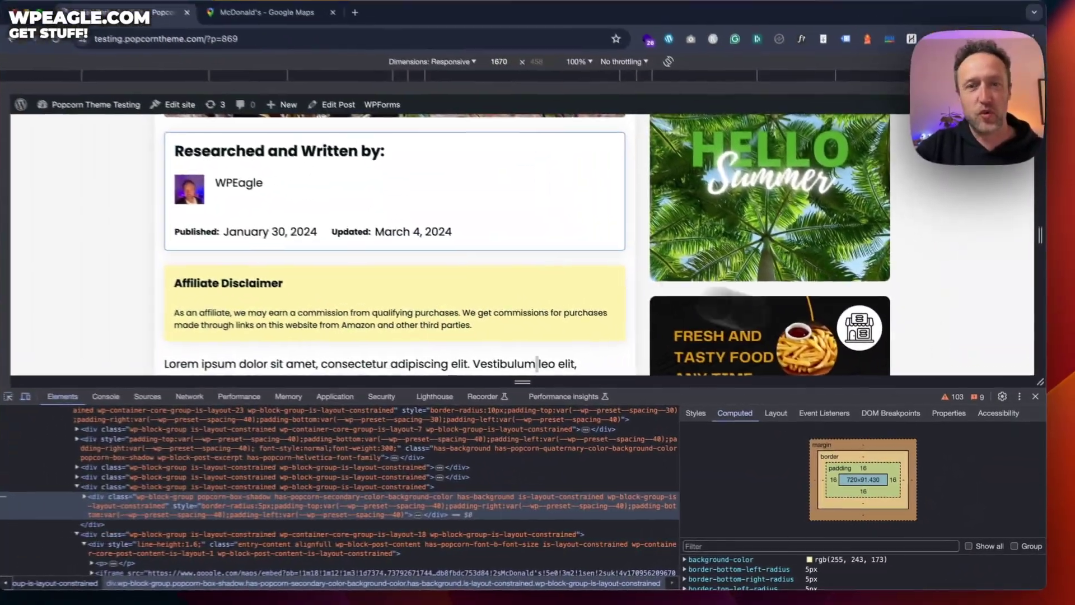
left_click(1035, 396)
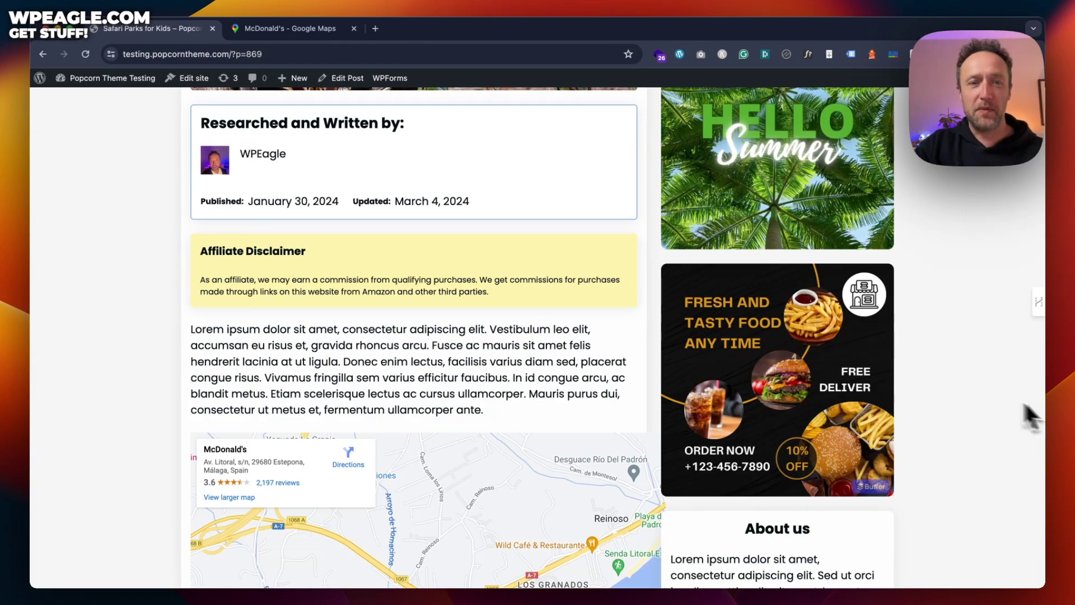
- Change the McDonald's embed width from 800 to 720 and copy the HTML
left_click(321, 33)
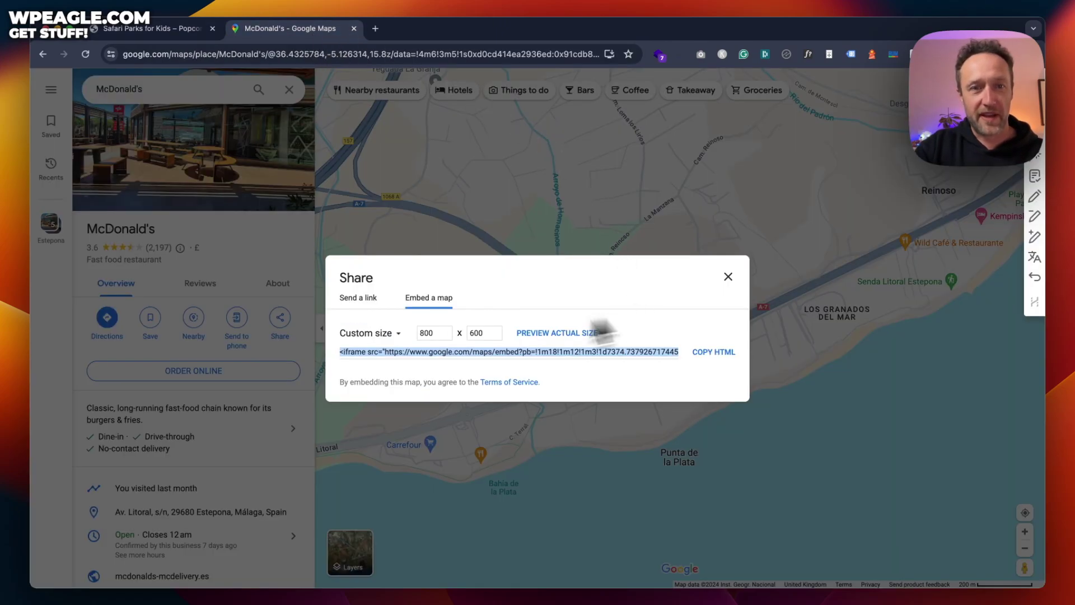
double_click(417, 333)
type("720")
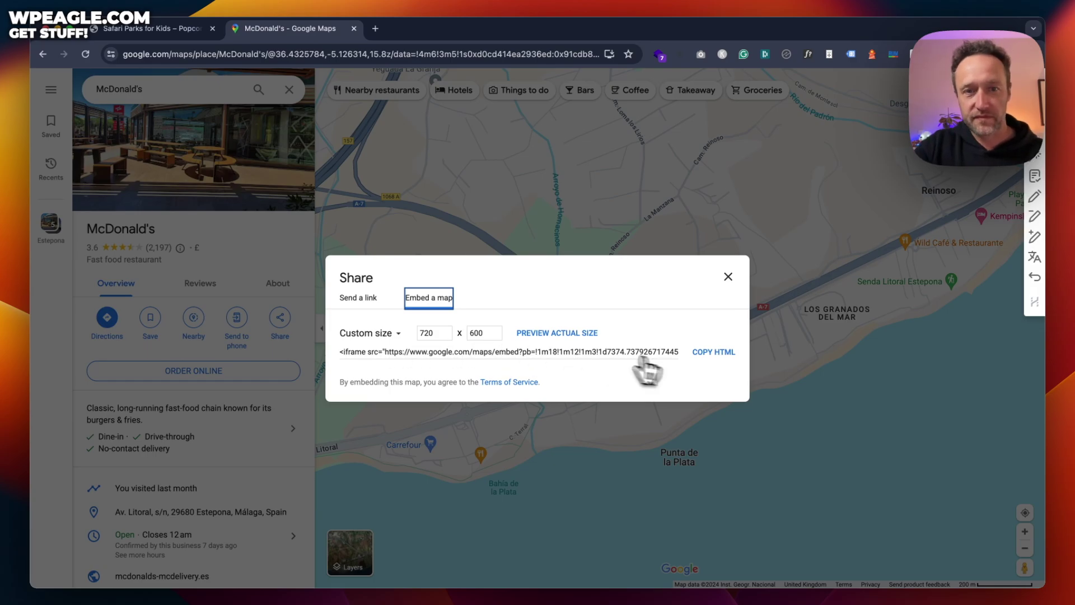
left_click(744, 357)
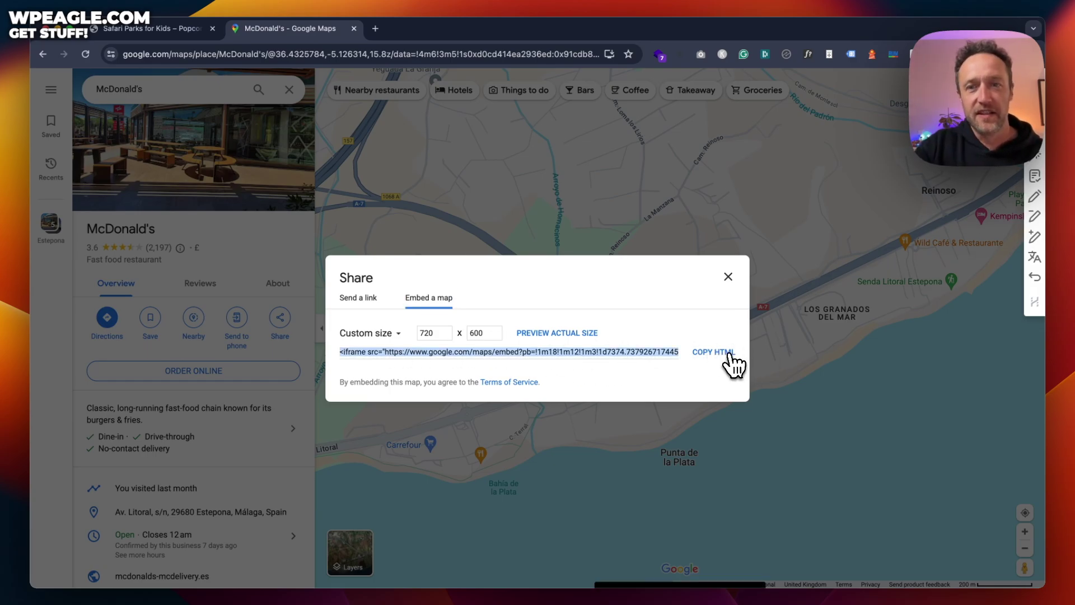
left_click(161, 31)
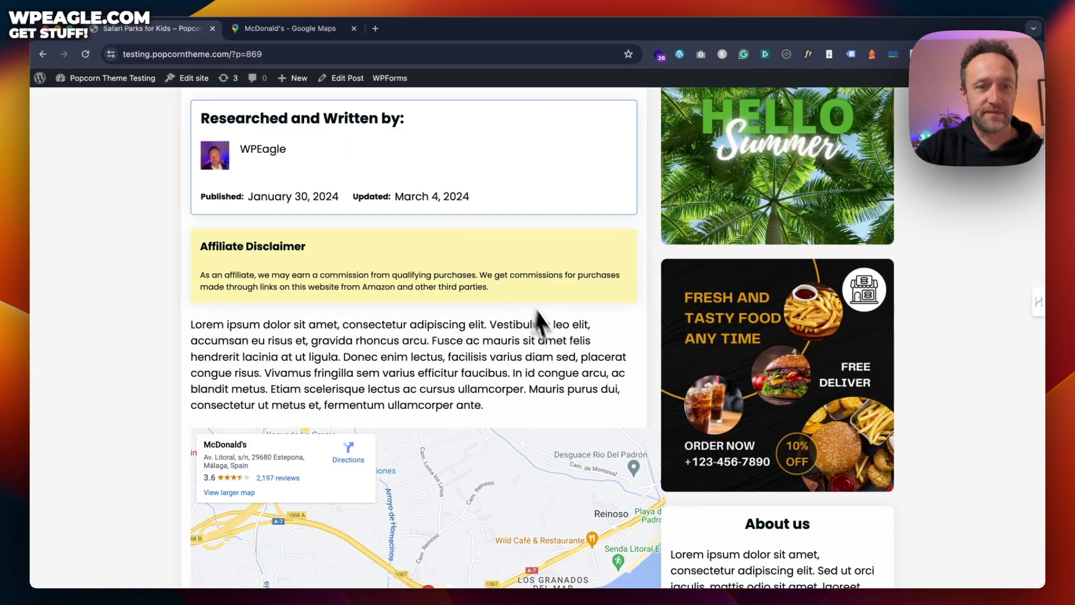
scroll(546, 331, "down", 5)
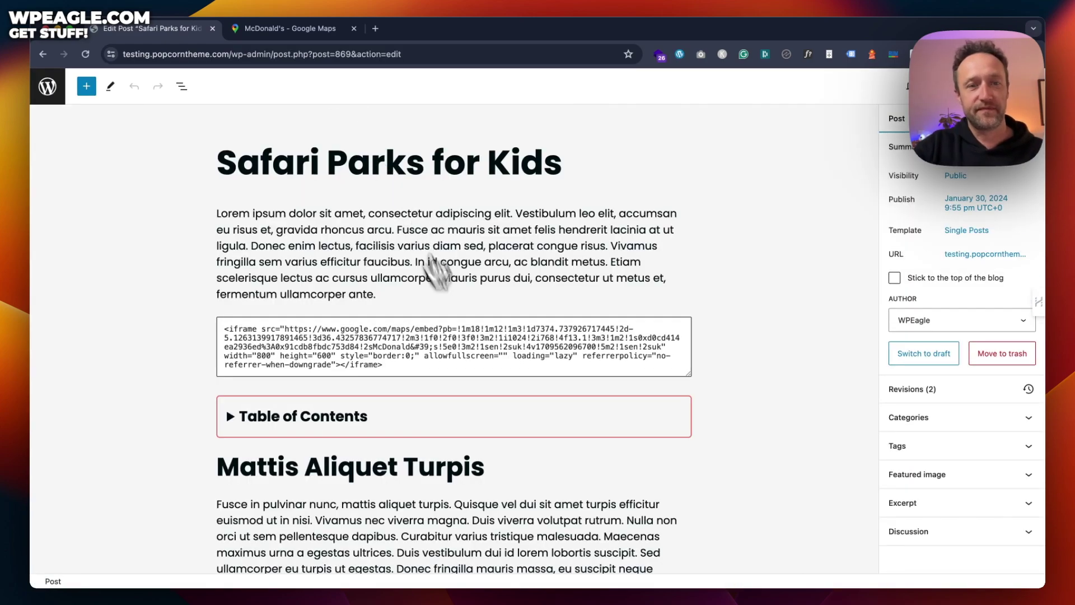
- Replace the Custom HTML block's code with the 720-wide iframe, update, and view the post
left_click(409, 366)
key("super+a")
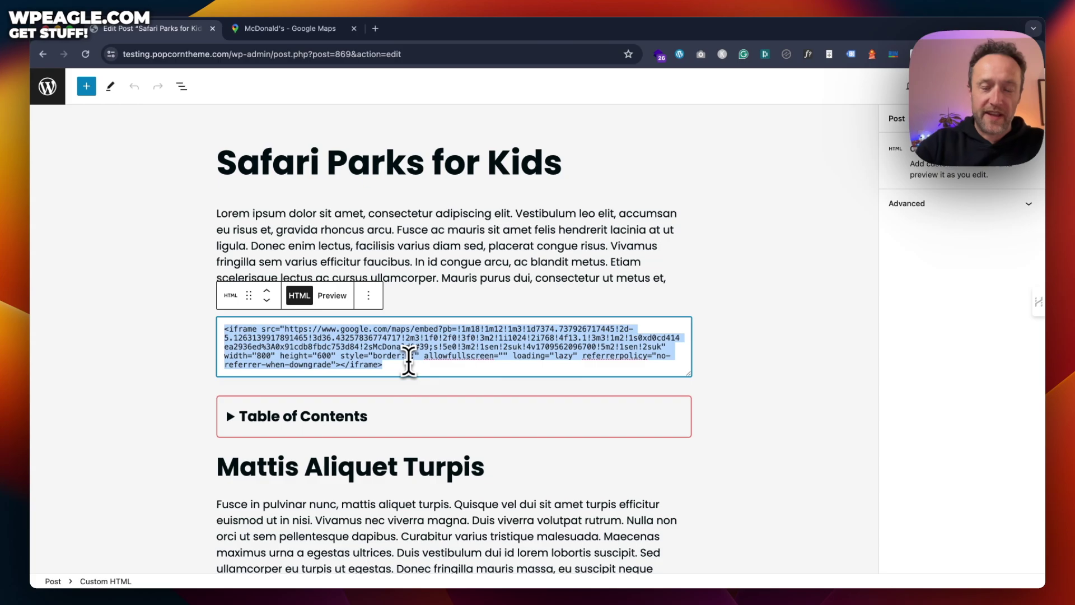
key("BackSpace")
key("super+v")
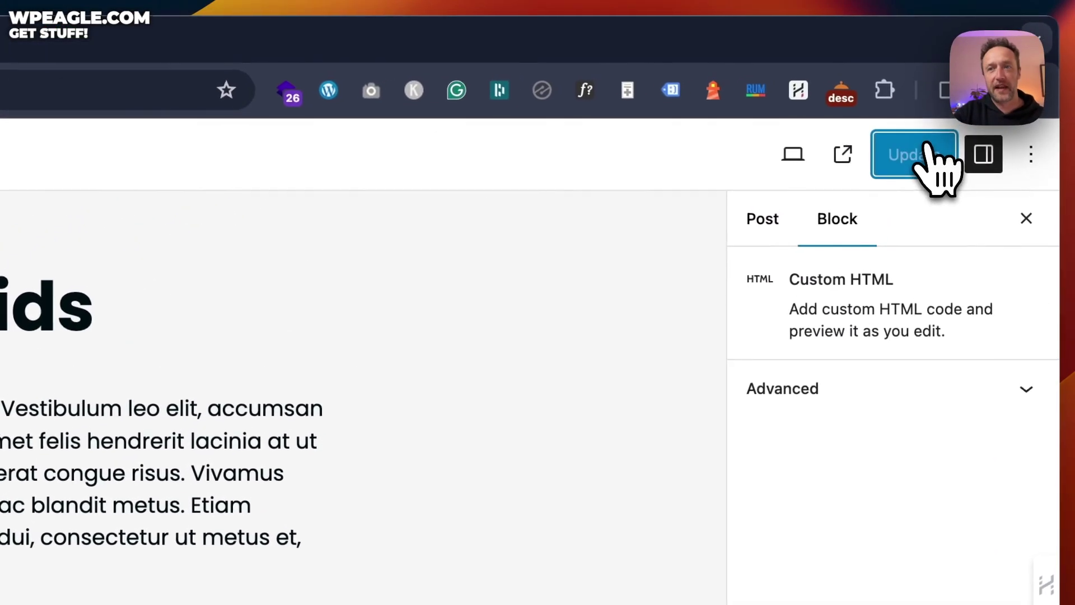
left_click(928, 149)
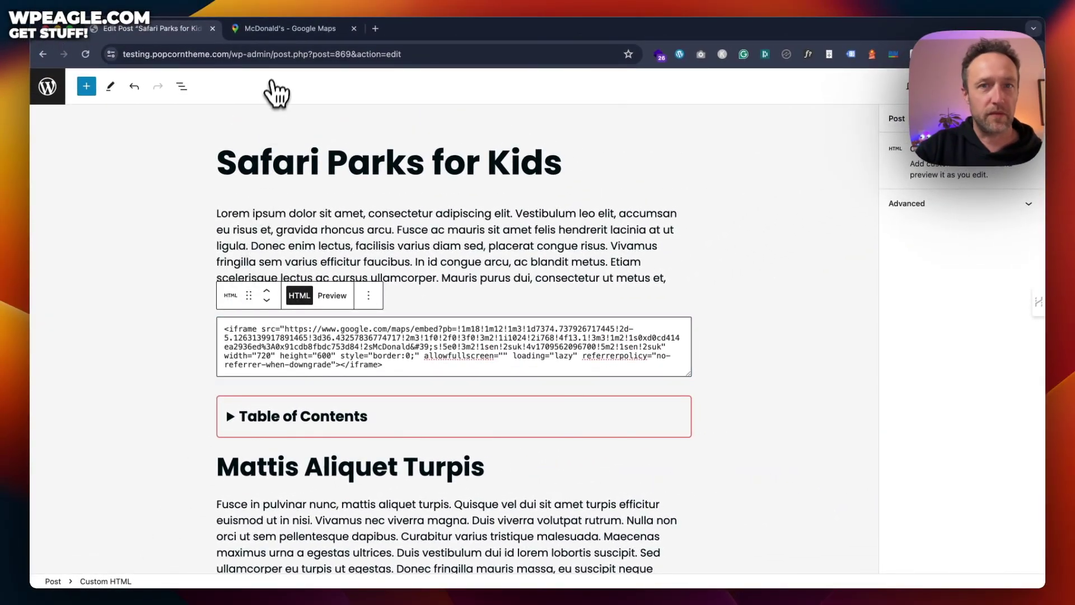
left_click(120, 558)
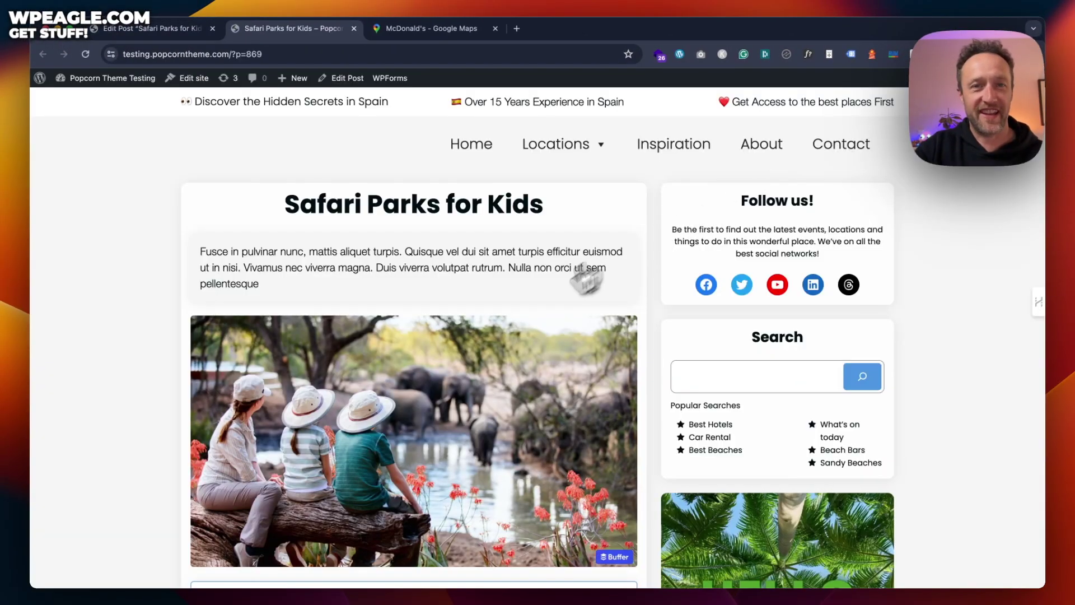
- Scroll the live post to compare the 720-wide map with the Affiliate Disclaimer box
scroll(445, 372, "down", 13)
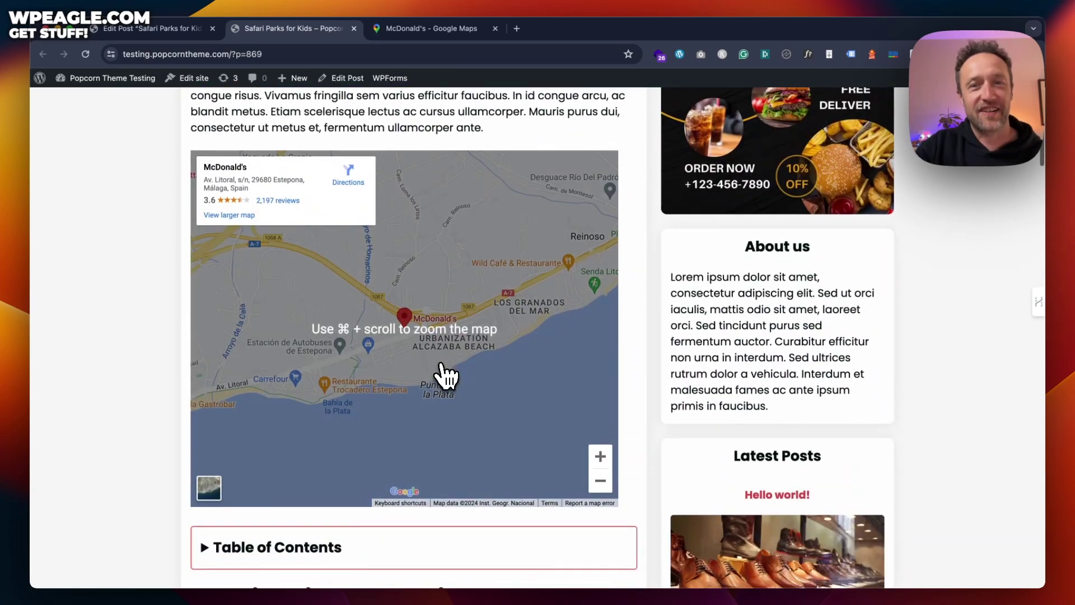
scroll(445, 374, "up", 3)
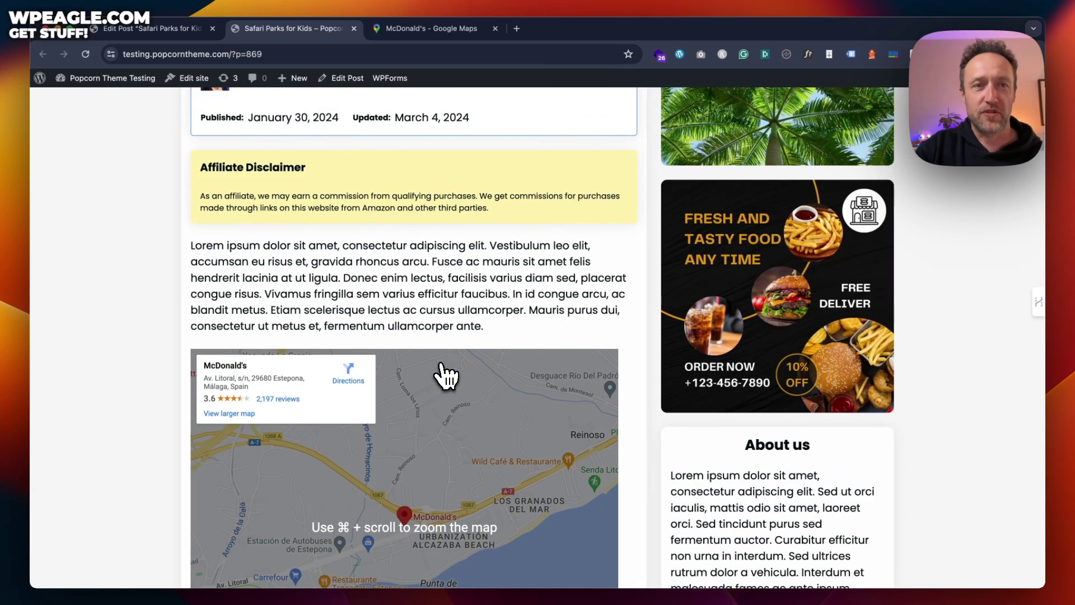
scroll(447, 375, "down", 3)
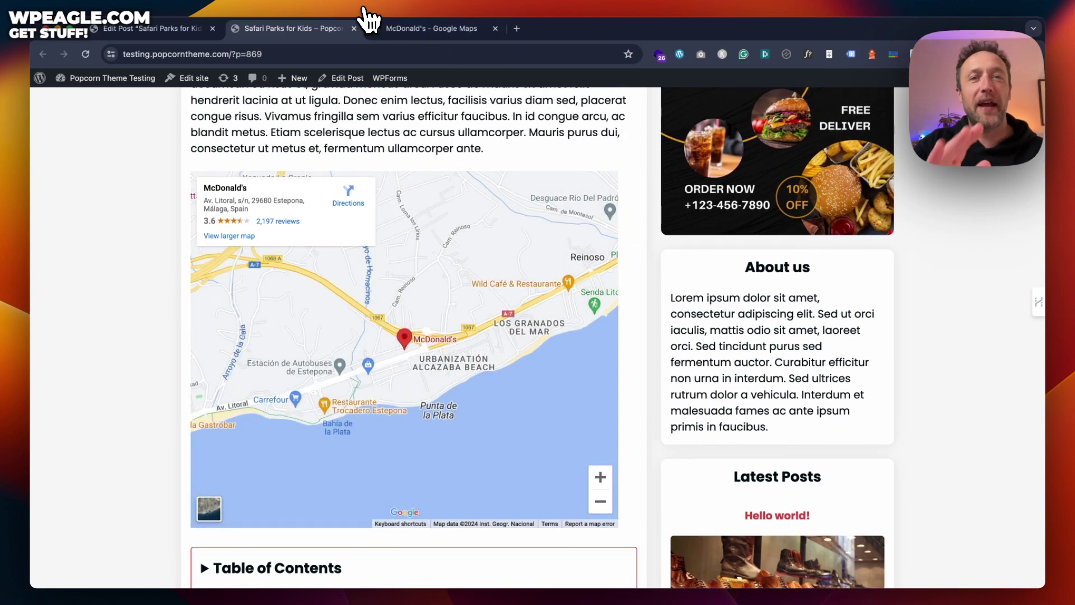
- Change the embed width from 720 to 740 and copy the new HTML
left_click(392, 28)
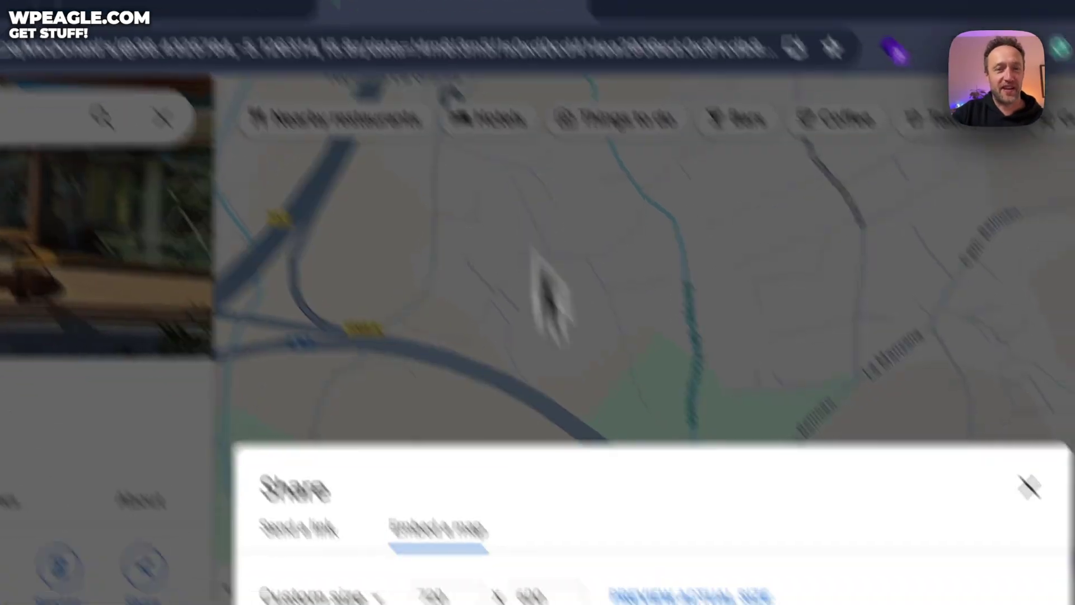
left_click(493, 566)
key("BackSpace")
key("BackSpace")
type("4")
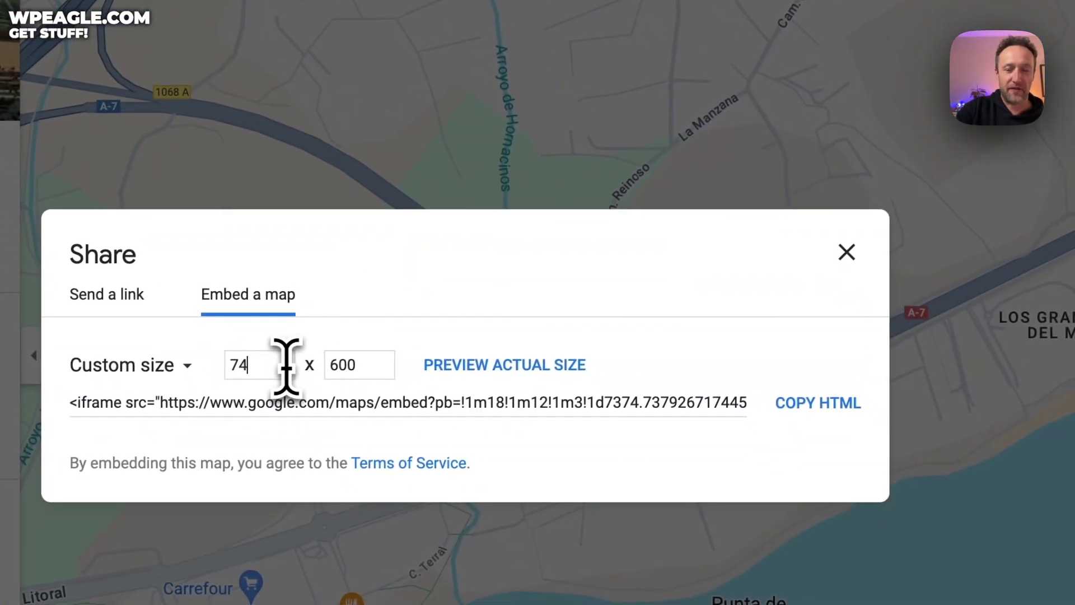
left_click(818, 403)
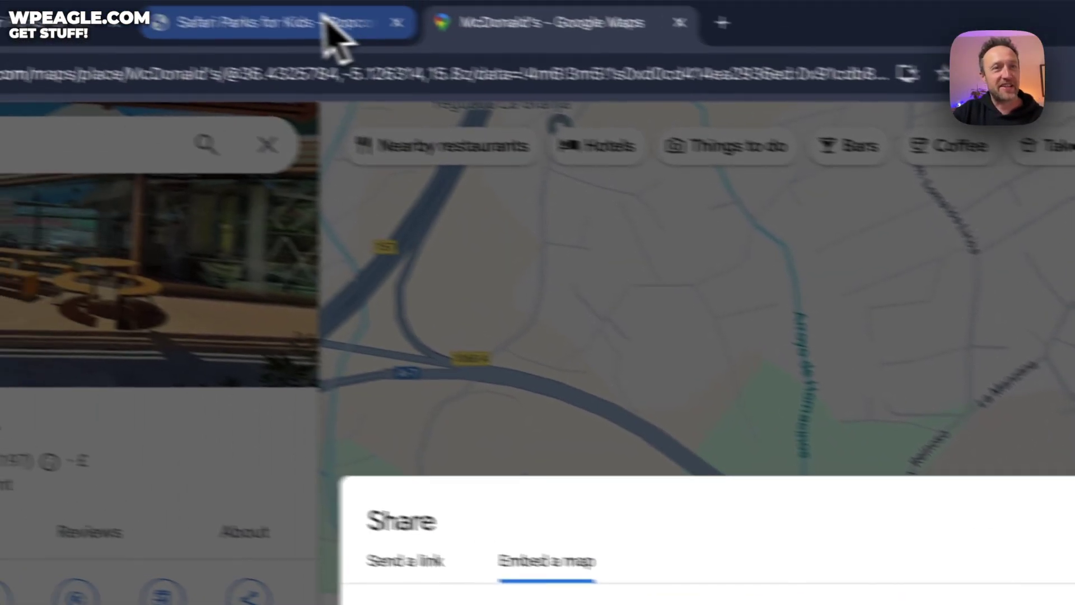
left_click(331, 23)
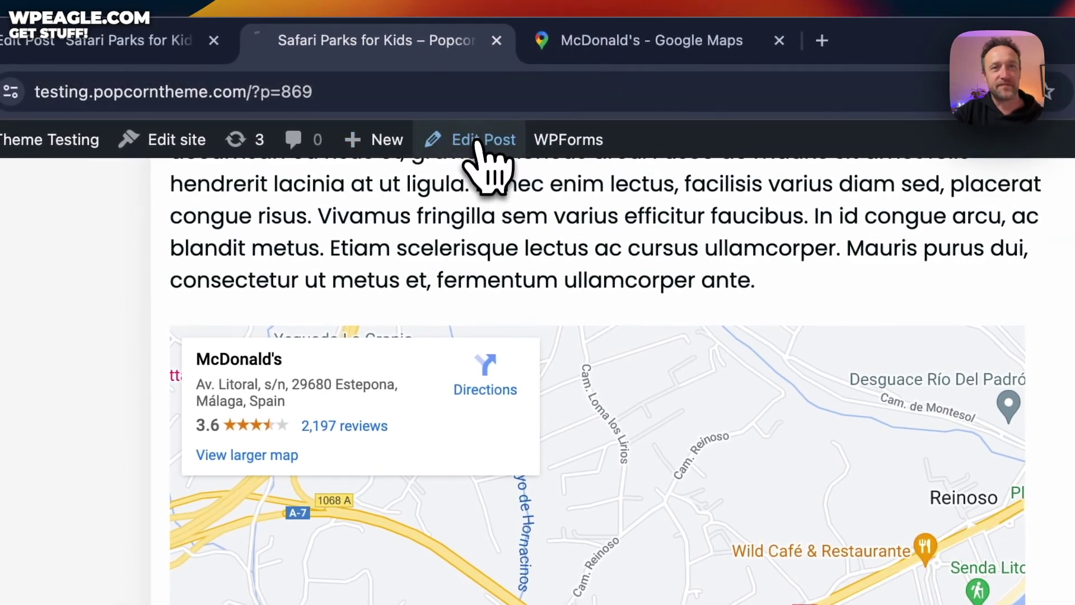
- Swap the block's iframe for the 740-wide code, update, and check the live map width
left_click(473, 137)
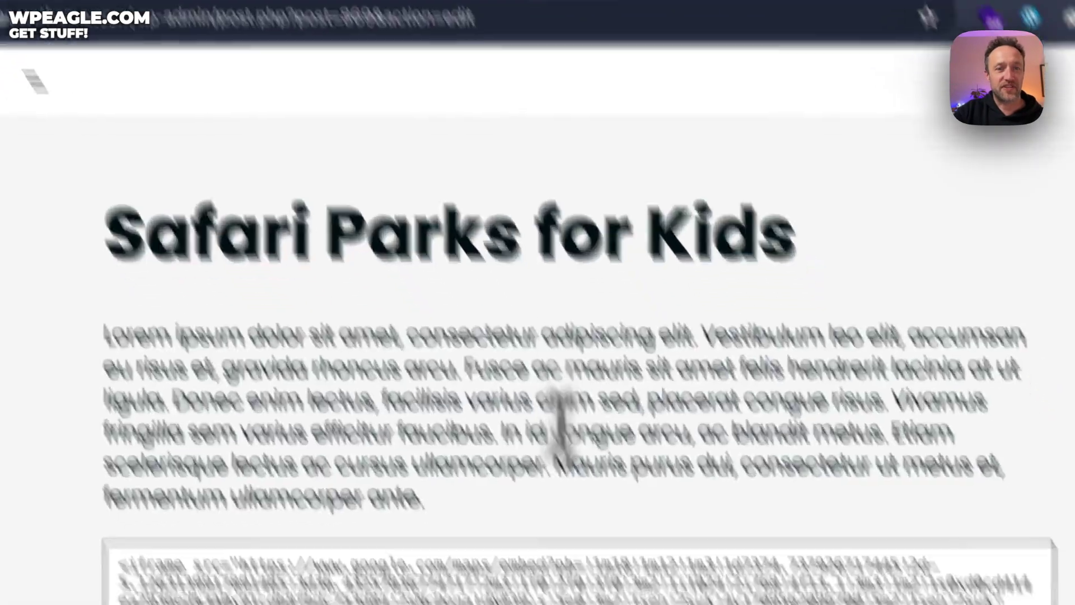
triple_click(396, 408)
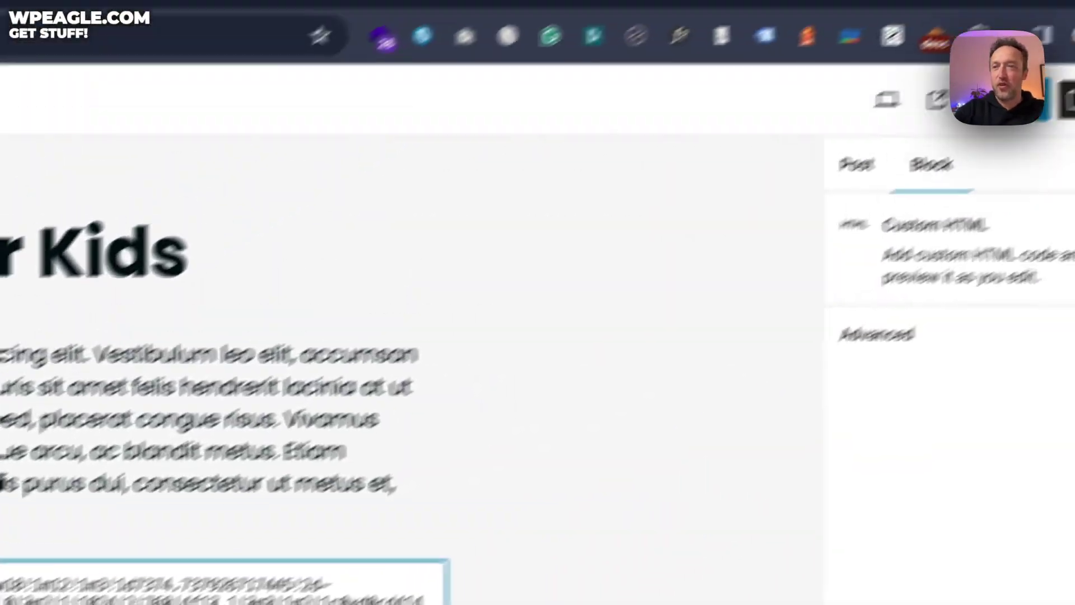
left_click(947, 165)
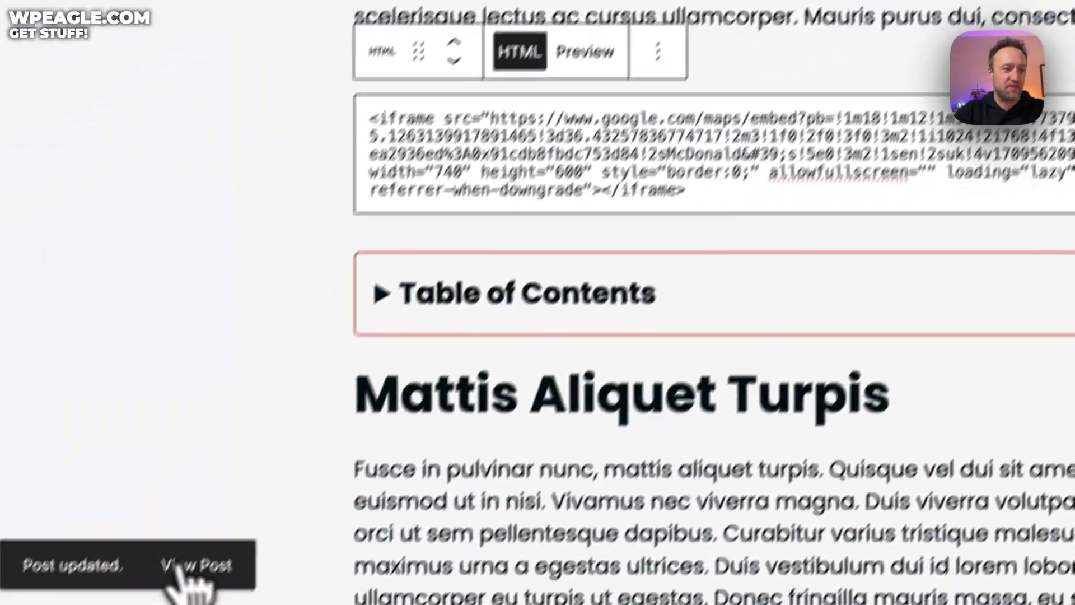
left_click(197, 566)
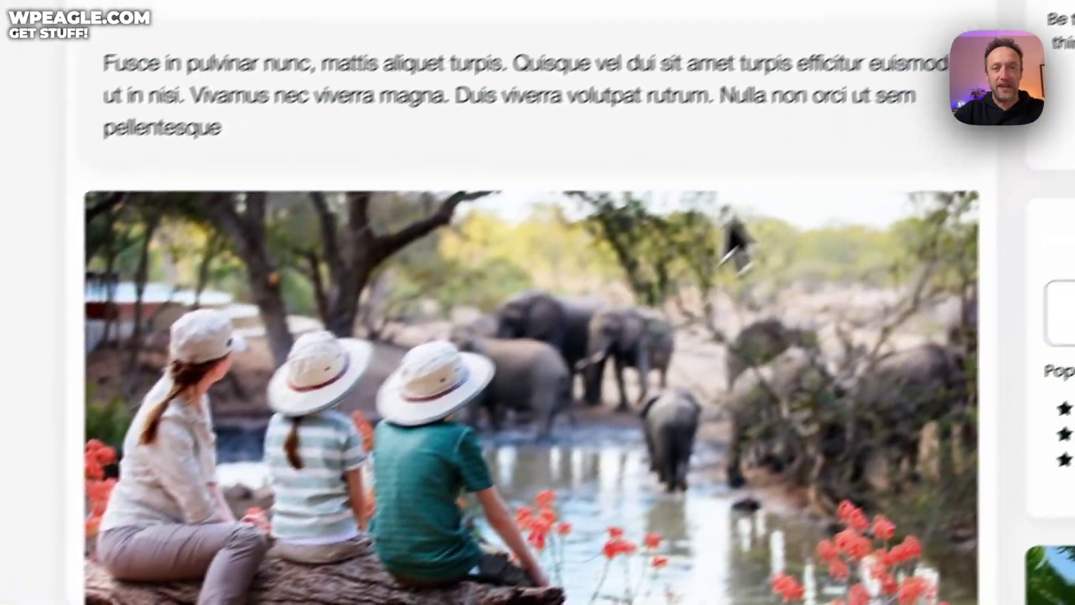
scroll(733, 238, "down", 10)
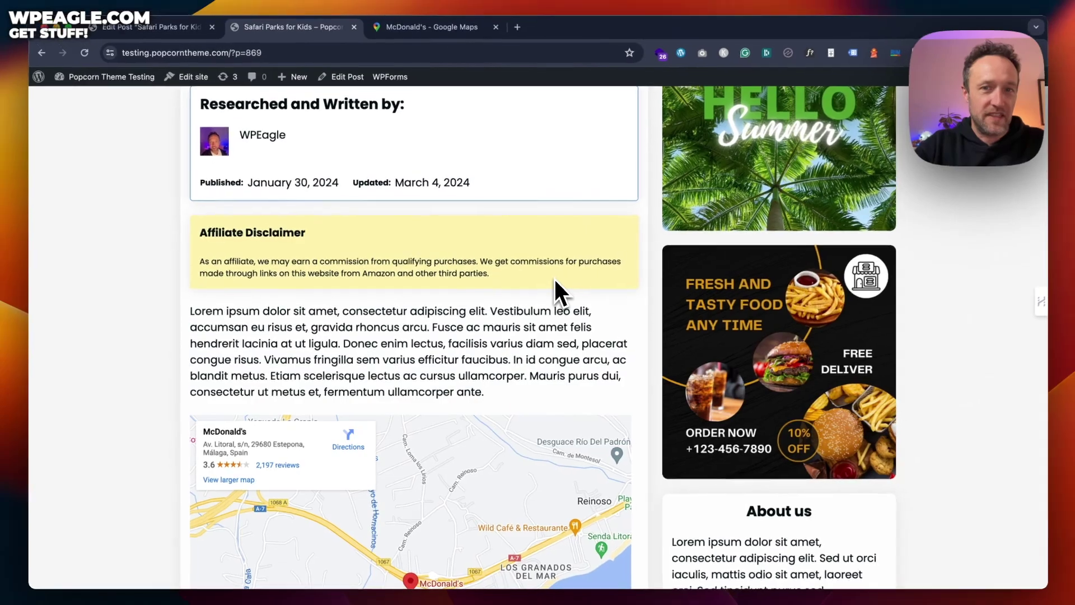
scroll(627, 328, "down", 5)
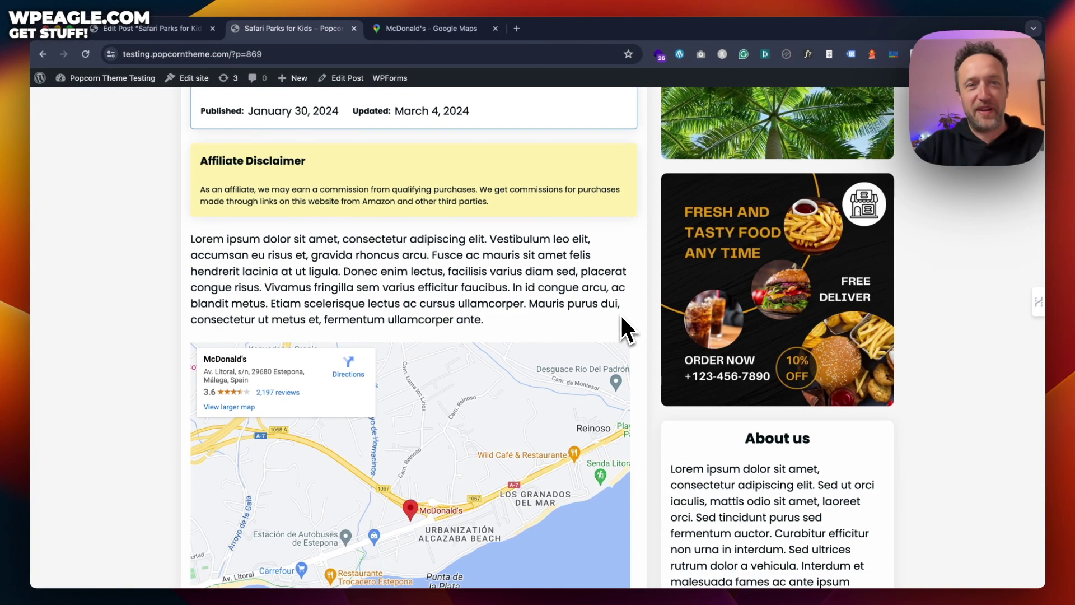